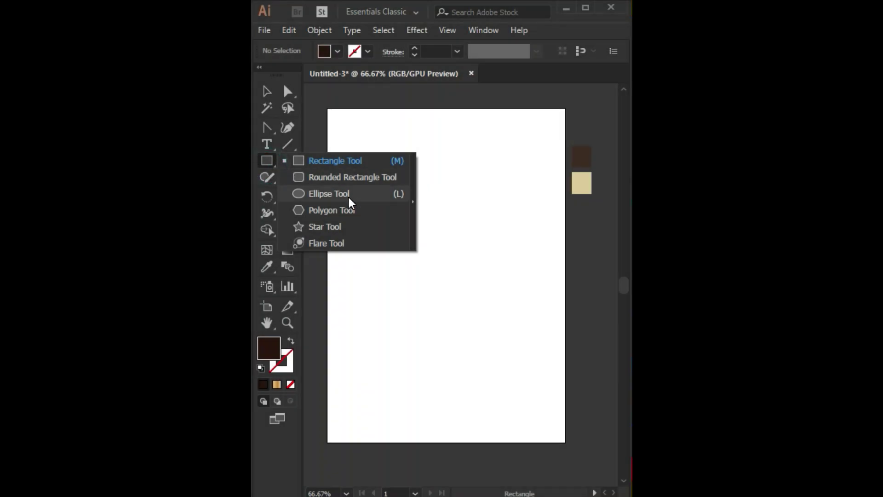
Step: Draw a tall ellipse, about 108 × 186 px, with a 1 pt dark stroke and no fill
{"action": "left_click", "coordinate": [349, 197]}
{"action": "left_click", "coordinate": [437, 232], "text": "ctrl"}
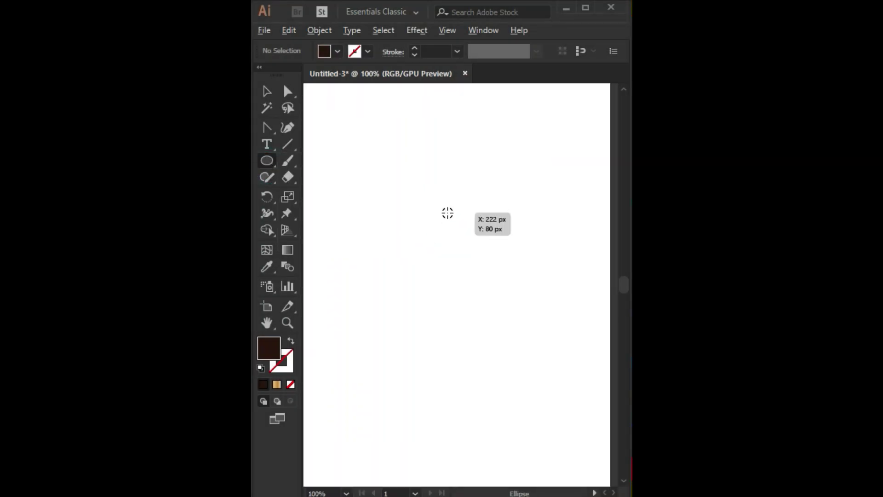
{"action": "left_click_drag", "start_coordinate": [448, 212], "coordinate": [484, 276]}
{"action": "left_click", "coordinate": [291, 341]}
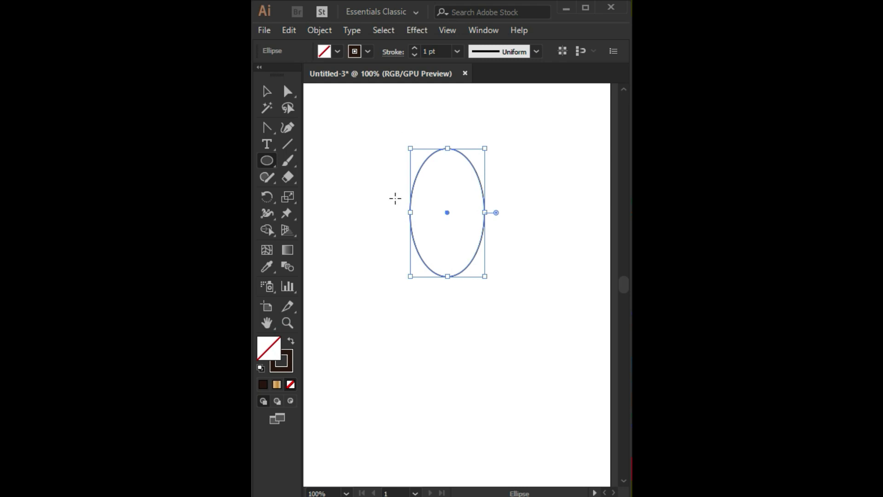
{"action": "key", "text": "shift+w"}
Step: Convert the ellipse's top and bottom anchors into sharp corner points
{"action": "left_click", "coordinate": [267, 127]}
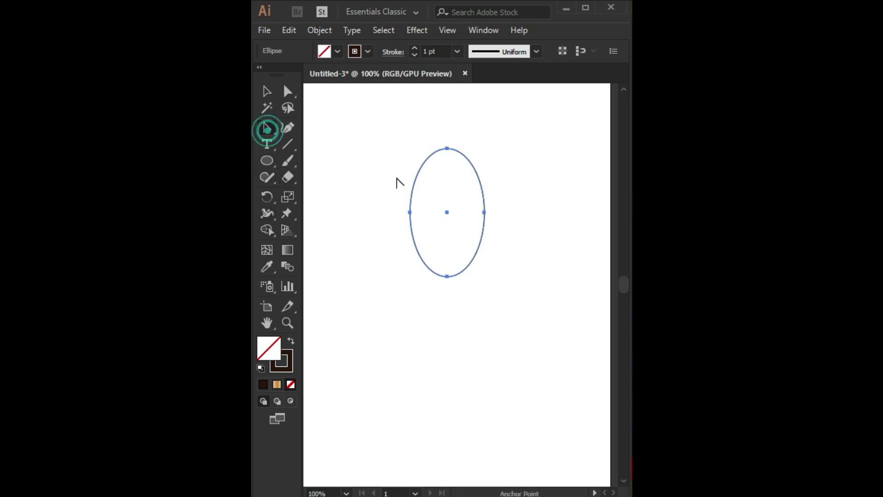
{"action": "left_click", "coordinate": [447, 148]}
{"action": "left_click", "coordinate": [441, 276]}
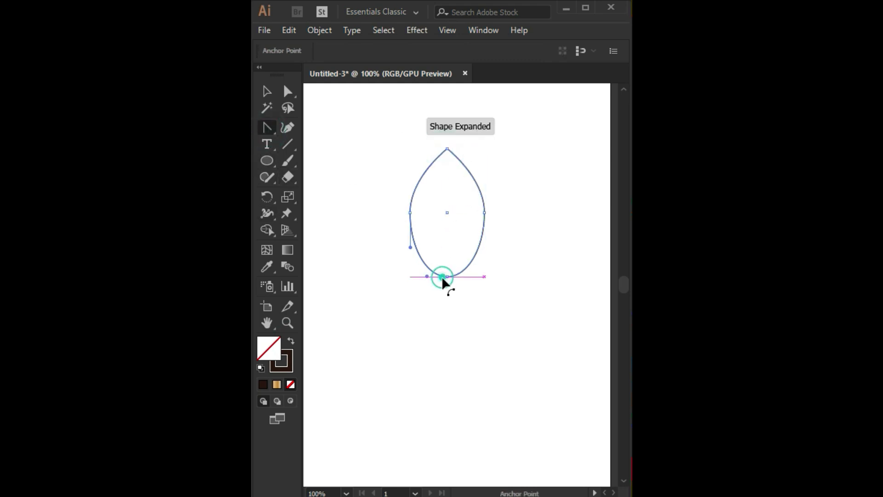
{"action": "left_click", "coordinate": [447, 276]}
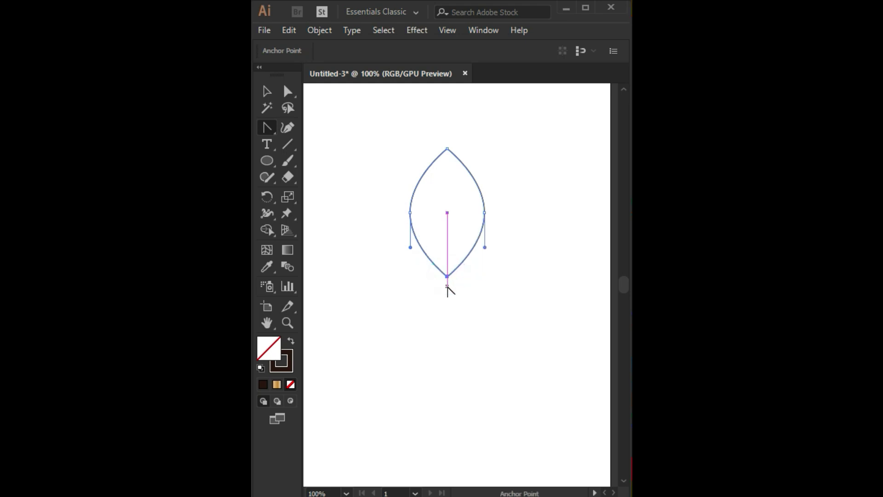
Step: Narrow the pointed leaf shape by dragging its side bounding-box handle
{"action": "left_click", "coordinate": [266, 91]}
{"action": "mouse_move", "coordinate": [485, 215]}
{"action": "left_mouse_down"}
{"action": "mouse_move", "coordinate": [524, 239]}
{"action": "mouse_move", "coordinate": [518, 280]}
{"action": "left_mouse_up"}
{"action": "scroll", "coordinate": [509, 216], "scroll_direction": "up", "scroll_amount": 2}
{"action": "left_click", "coordinate": [267, 213]}
Step: Widen the leaf's stroke near its top tip into a tapered 14 pt outline
{"action": "left_click_drag", "start_coordinate": [409, 132], "coordinate": [409, 145]}
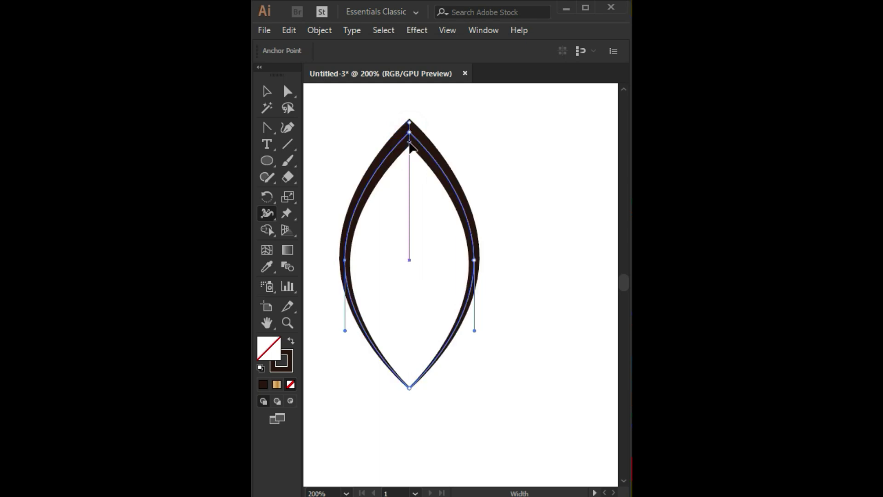
{"action": "left_click", "coordinate": [268, 94]}
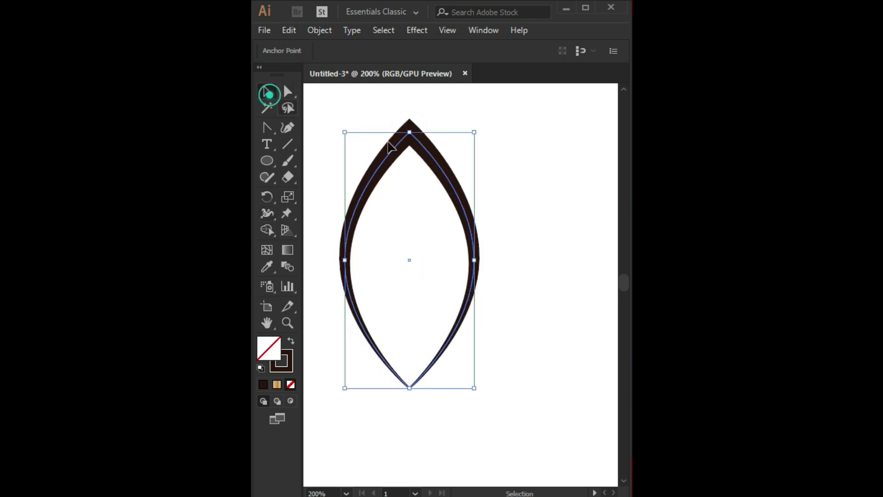
{"action": "left_click", "coordinate": [476, 172]}
Step: Recentre the view and move the leaf slightly left and about 7.44 px lower
{"action": "scroll", "coordinate": [531, 207], "scroll_direction": "down", "scroll_amount": 1}
{"action": "mouse_move", "coordinate": [530, 207]}
{"action": "left_mouse_down"}
{"action": "mouse_move", "coordinate": [518, 203]}
{"action": "mouse_move", "coordinate": [403, 274]}
{"action": "left_mouse_up"}
{"action": "scroll", "coordinate": [525, 216], "scroll_direction": "down", "scroll_amount": 1}
{"action": "scroll", "coordinate": [516, 223], "scroll_direction": "down", "scroll_amount": 1}
{"action": "left_click_drag", "start_coordinate": [486, 227], "coordinate": [475, 237]}
{"action": "left_click", "coordinate": [489, 237]}
{"action": "scroll", "coordinate": [457, 267], "scroll_direction": "up", "scroll_amount": 1}
{"action": "left_click_drag", "start_coordinate": [484, 229], "coordinate": [472, 237]}
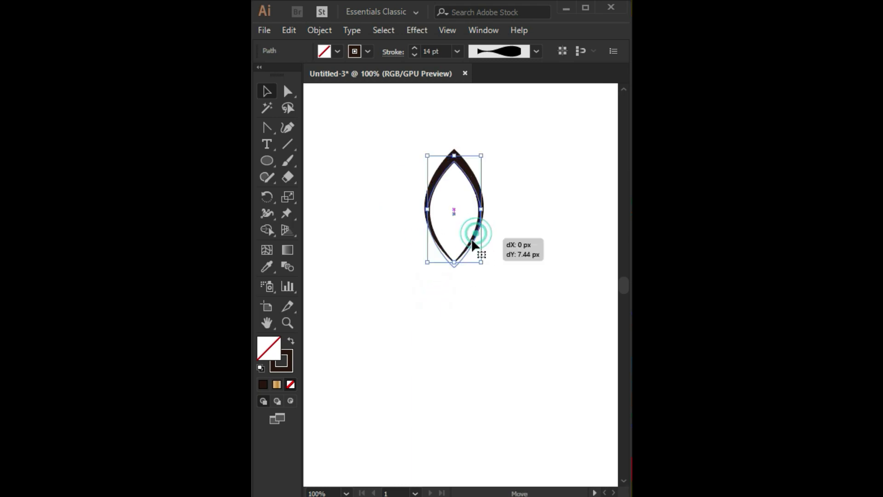
{"action": "left_click", "coordinate": [267, 196]}
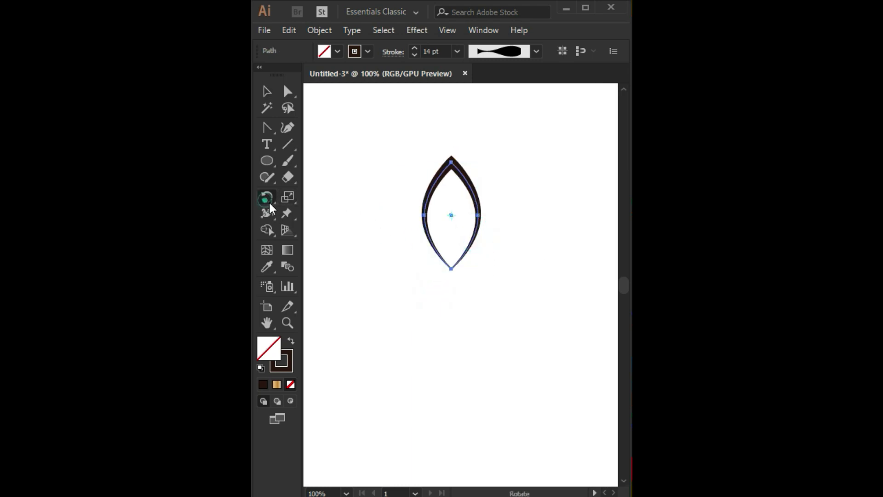
Step: Make 45° rotated copies of the leaf around its bottom tip to form eight petals
{"action": "left_click", "coordinate": [451, 269], "text": "alt"}
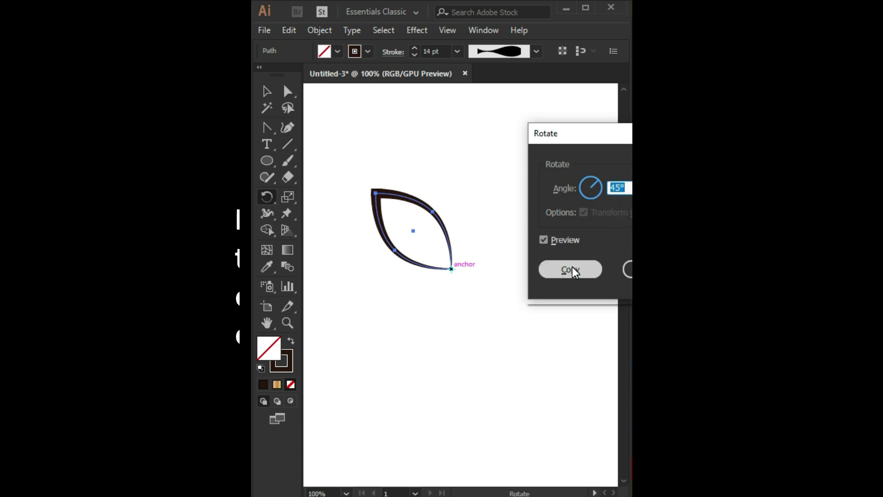
{"action": "left_click", "coordinate": [572, 269]}
{"action": "left_click", "coordinate": [267, 92]}
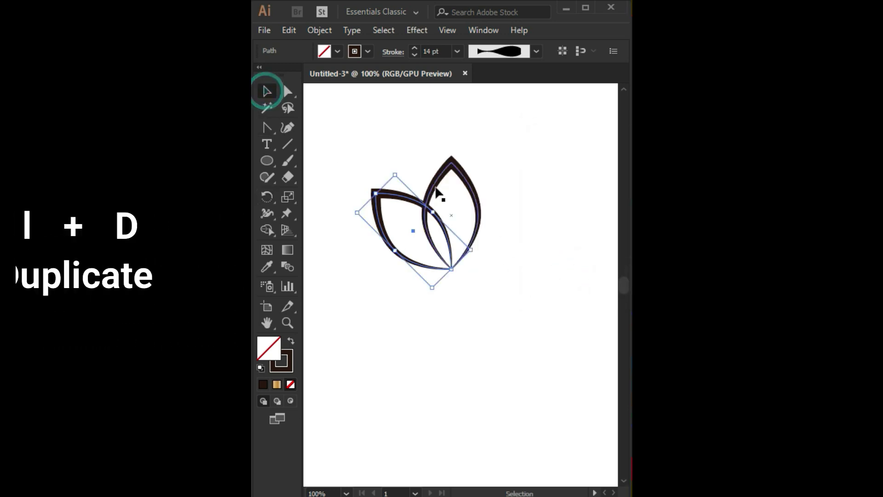
{"action": "key", "text": "ctrl+d"}
{"action": "key", "text": "ctrl+d"}
{"action": "key", "text": "ctrl+d"}
{"action": "key", "text": "ctrl+d"}
{"action": "key", "text": "ctrl+d"}
{"action": "key", "text": "ctrl+d"}
{"action": "left_click_drag", "start_coordinate": [380, 138], "coordinate": [564, 410]}
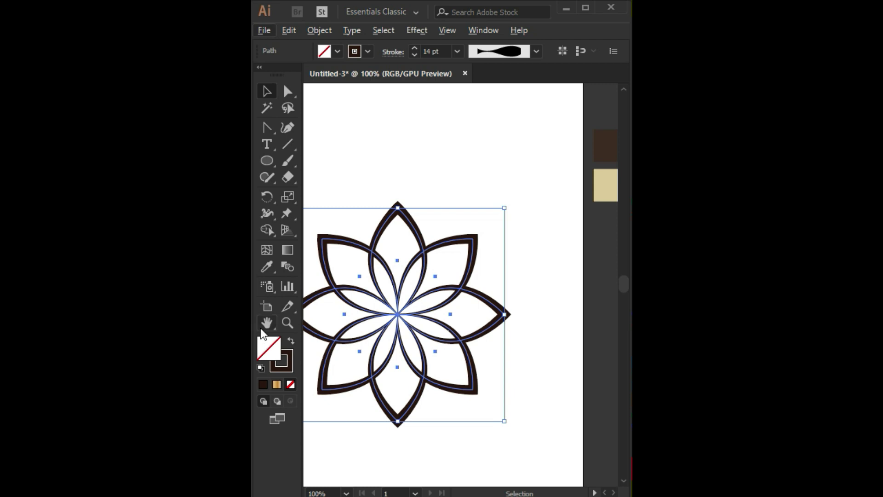
Step: Select the lower petals and reflect them across the horizontal axis
{"action": "key", "text": "ctrl+minus"}
{"action": "left_click", "coordinate": [469, 305]}
{"action": "left_click_drag", "start_coordinate": [456, 301], "coordinate": [392, 270]}
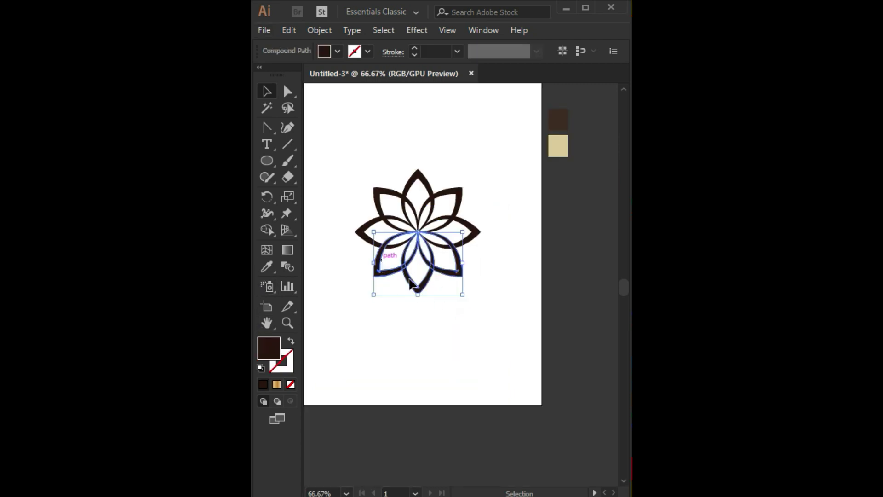
{"action": "left_click_drag", "start_coordinate": [453, 272], "coordinate": [405, 272]}
{"action": "right_click", "coordinate": [373, 274]}
{"action": "mouse_move", "coordinate": [415, 378]}
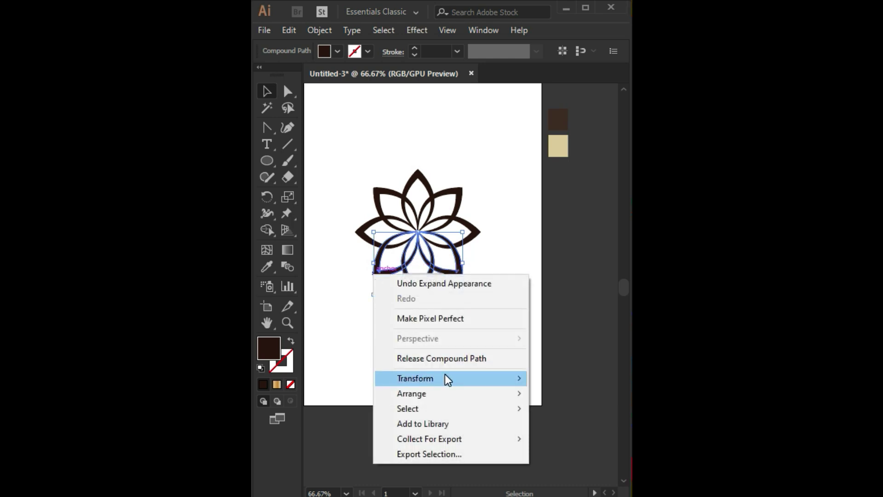
{"action": "left_click", "coordinate": [554, 428]}
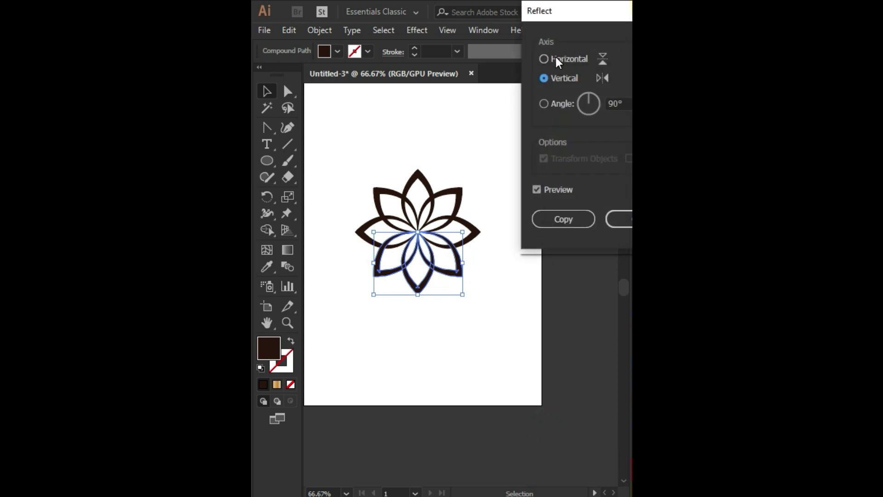
{"action": "left_click", "coordinate": [555, 57]}
{"action": "left_click", "coordinate": [625, 222]}
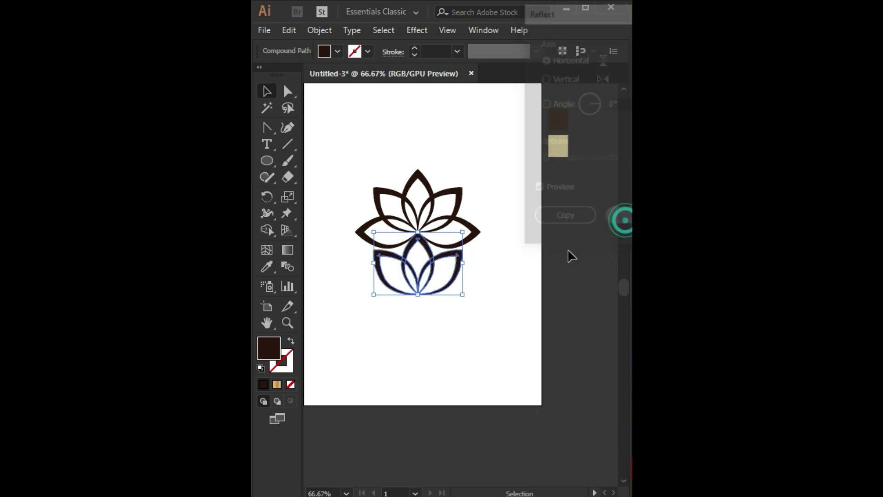
Step: Shrink the flipped lower petals and move them up under the flower's centre
{"action": "left_click_drag", "start_coordinate": [470, 353], "coordinate": [449, 334]}
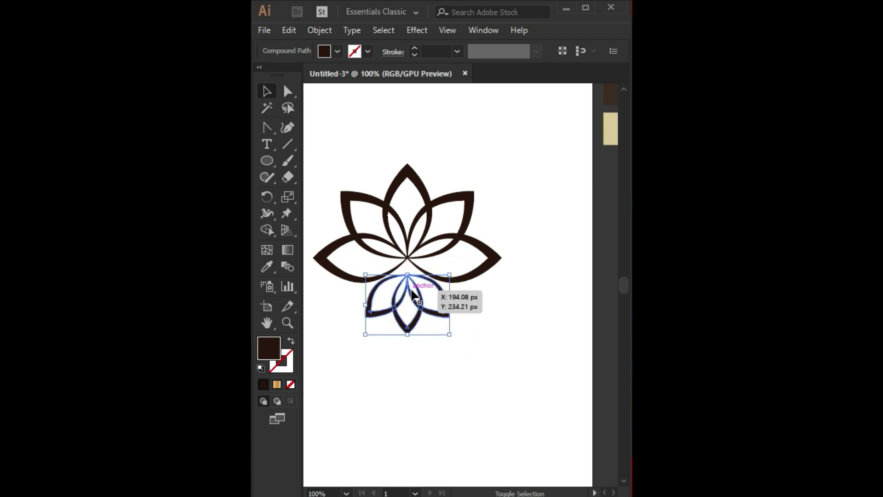
{"action": "left_click_drag", "start_coordinate": [413, 291], "coordinate": [413, 270]}
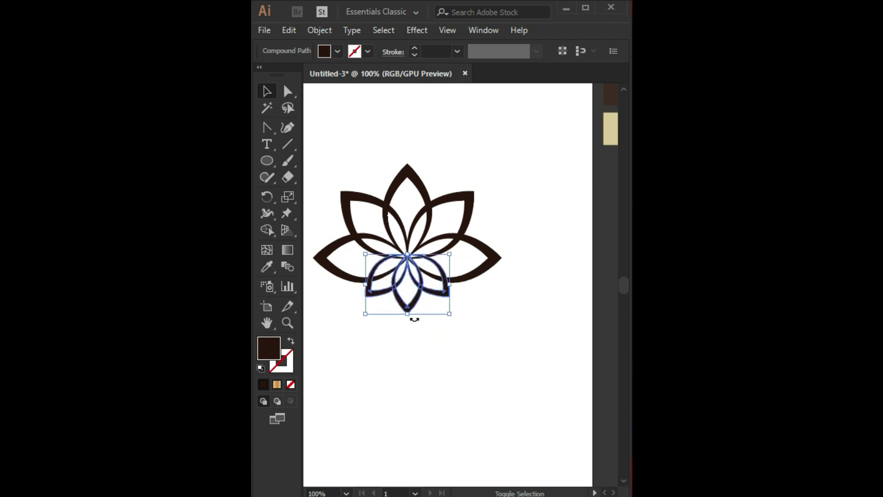
{"action": "left_click", "coordinate": [449, 367]}
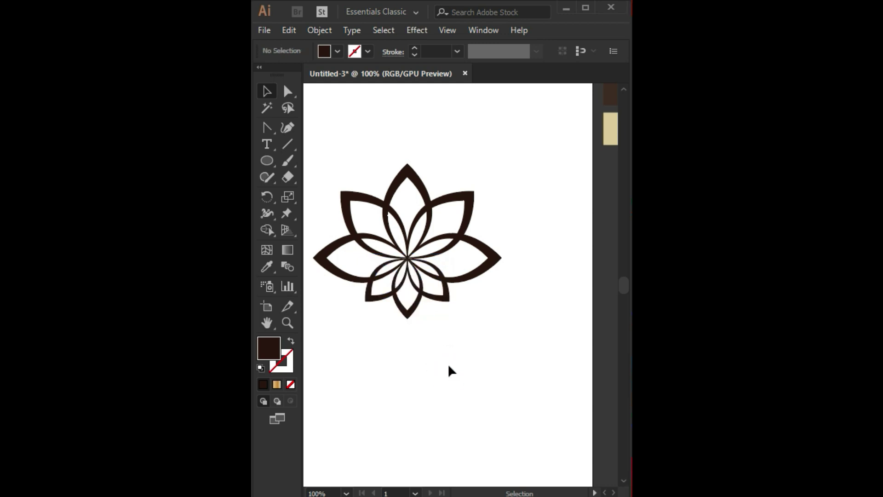
Step: Draw an artboard-sized rectangle filled with the brown swatch and send it behind the flower
{"action": "scroll", "coordinate": [448, 363], "scroll_direction": "down", "scroll_amount": 1}
{"action": "scroll", "coordinate": [448, 362], "scroll_direction": "down", "scroll_amount": 1}
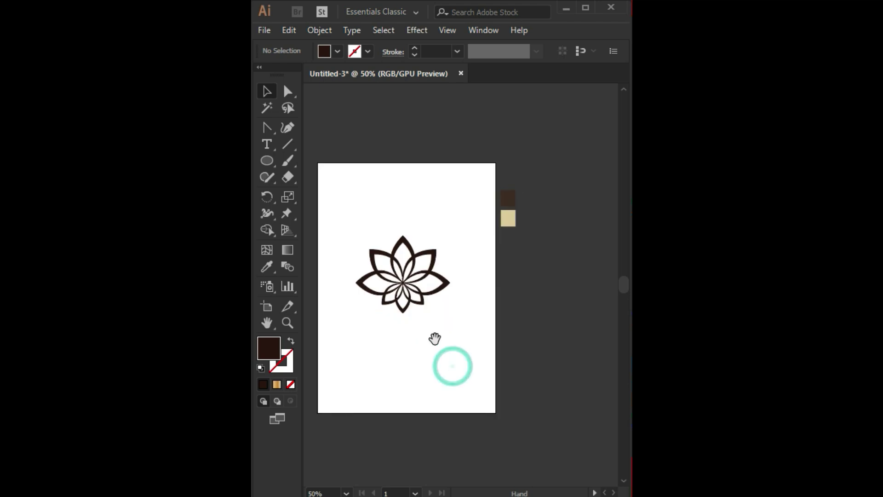
{"action": "left_click_drag", "start_coordinate": [451, 365], "coordinate": [435, 339]}
{"action": "mouse_move", "coordinate": [270, 164]}
{"action": "left_mouse_down"}
{"action": "mouse_move", "coordinate": [297, 161]}
{"action": "mouse_move", "coordinate": [504, 398]}
{"action": "left_mouse_up"}
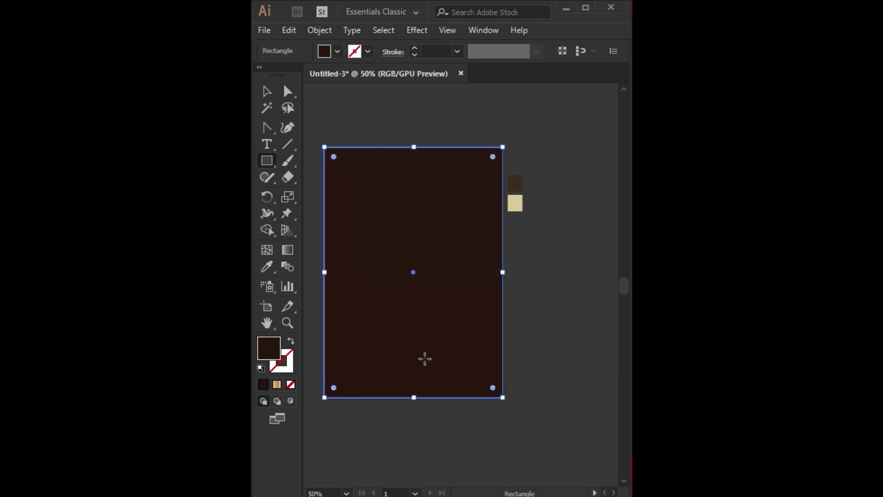
{"action": "left_click", "coordinate": [269, 267]}
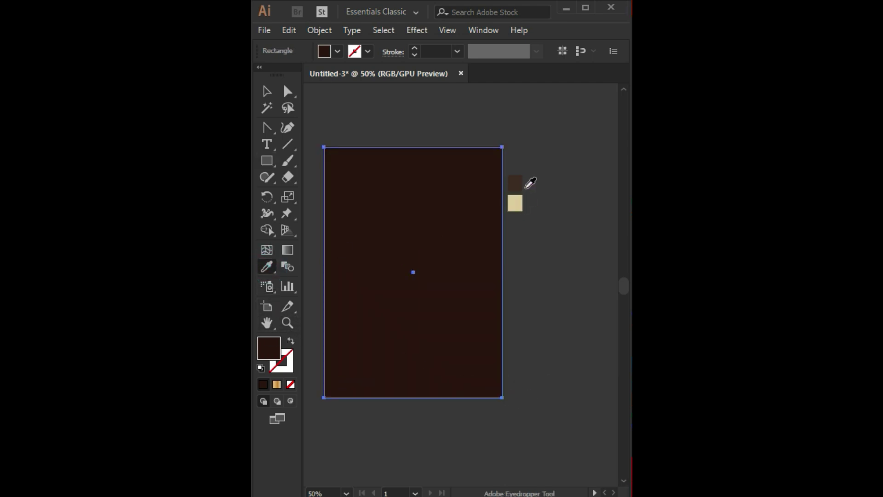
{"action": "left_click", "coordinate": [516, 183]}
{"action": "left_click", "coordinate": [267, 91]}
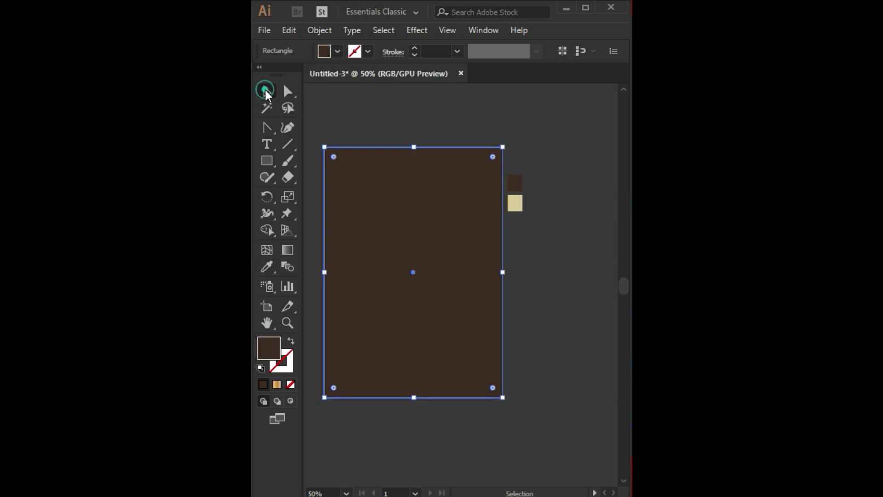
{"action": "right_click", "coordinate": [354, 279]}
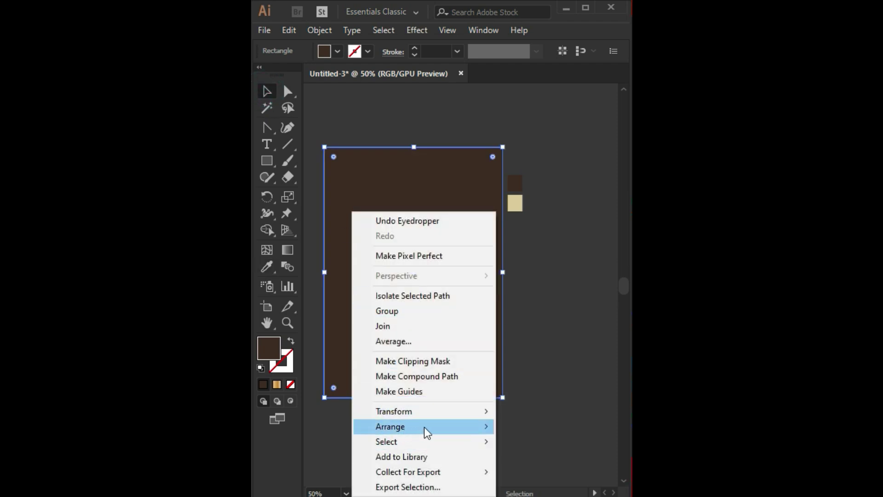
{"action": "mouse_move", "coordinate": [390, 427]}
{"action": "left_click", "coordinate": [514, 467]}
{"action": "left_click", "coordinate": [465, 451]}
Step: Deepen the rectangle's fill to a darker brown in the Color Picker
{"action": "left_click", "coordinate": [428, 382]}
{"action": "double_click", "coordinate": [269, 348]}
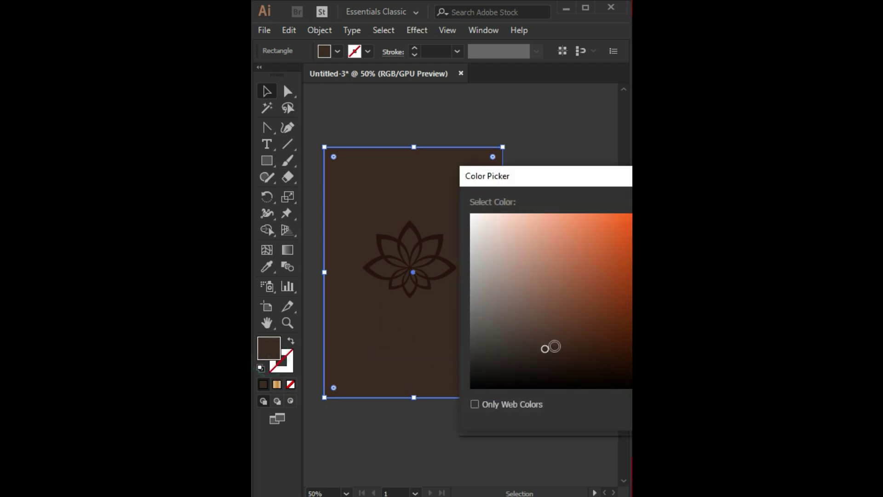
{"action": "left_click", "coordinate": [554, 354]}
{"action": "left_click", "coordinate": [576, 352]}
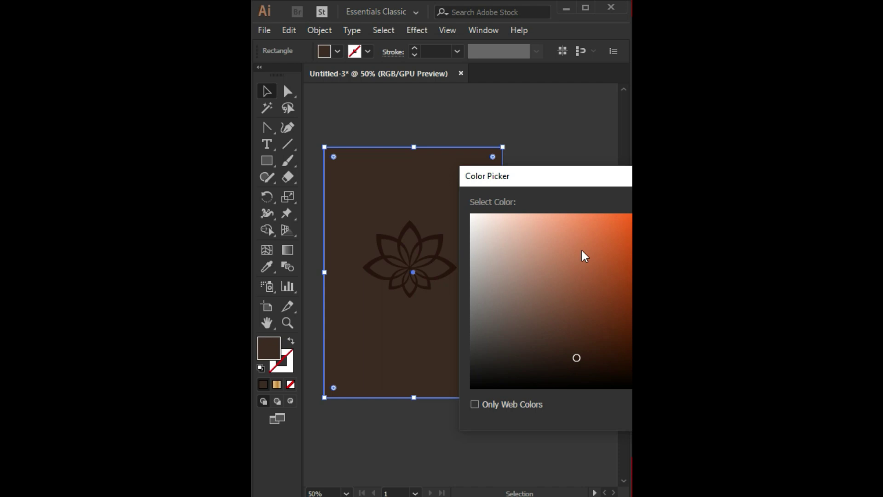
{"action": "key", "text": "Return"}
{"action": "left_click", "coordinate": [561, 276]}
{"action": "left_click", "coordinate": [448, 313]}
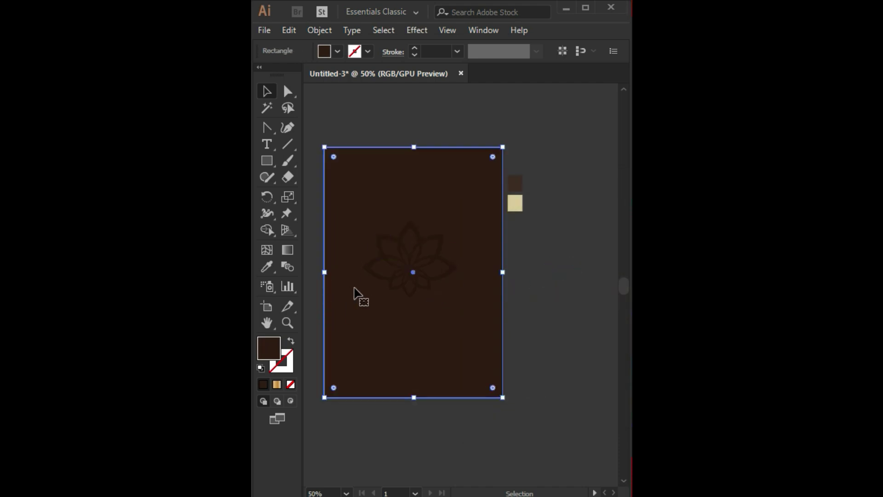
Step: Lock the background rectangle and fill the lotus with the cream swatch colour
{"action": "key", "text": "ctrl+2"}
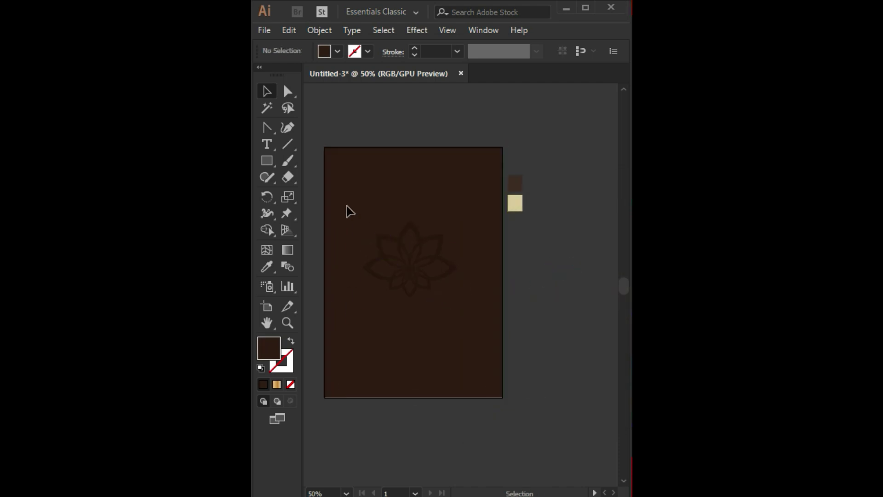
{"action": "left_click_drag", "start_coordinate": [340, 202], "coordinate": [408, 311]}
{"action": "left_click", "coordinate": [267, 266]}
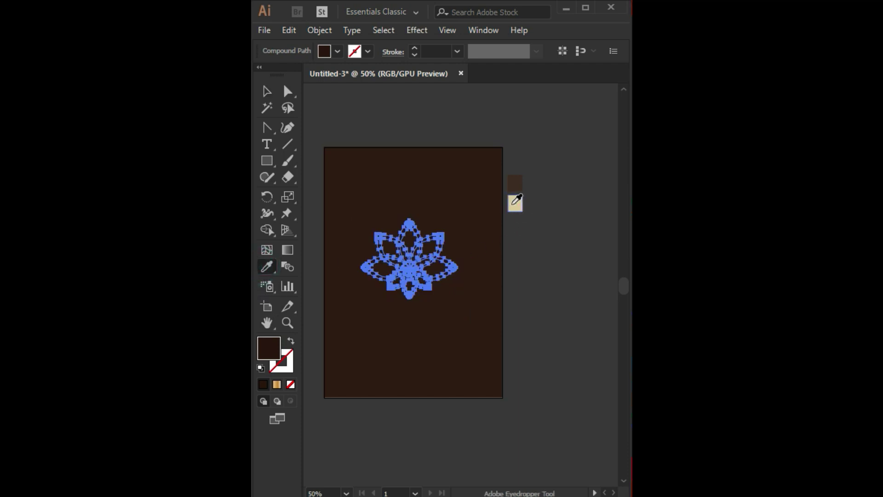
{"action": "left_click", "coordinate": [515, 201]}
{"action": "key", "text": "v"}
{"action": "left_click", "coordinate": [595, 299]}
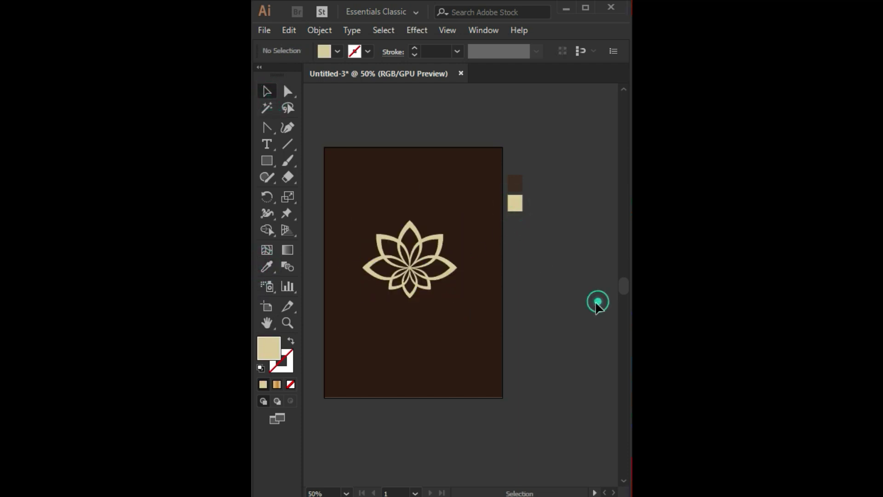
Step: Scale the lotus down slightly by dragging a bounding-box corner
{"action": "scroll", "coordinate": [442, 304], "scroll_direction": "up", "scroll_amount": 1}
{"action": "left_click_drag", "start_coordinate": [369, 172], "coordinate": [488, 278]}
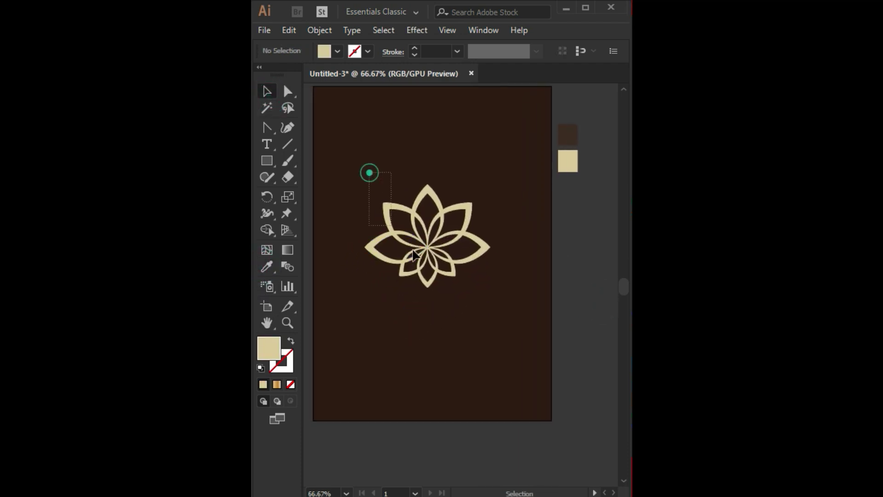
{"action": "scroll", "coordinate": [478, 193], "scroll_direction": "up", "scroll_amount": 1}
{"action": "left_click_drag", "start_coordinate": [503, 165], "coordinate": [485, 178]}
{"action": "left_click", "coordinate": [508, 248]}
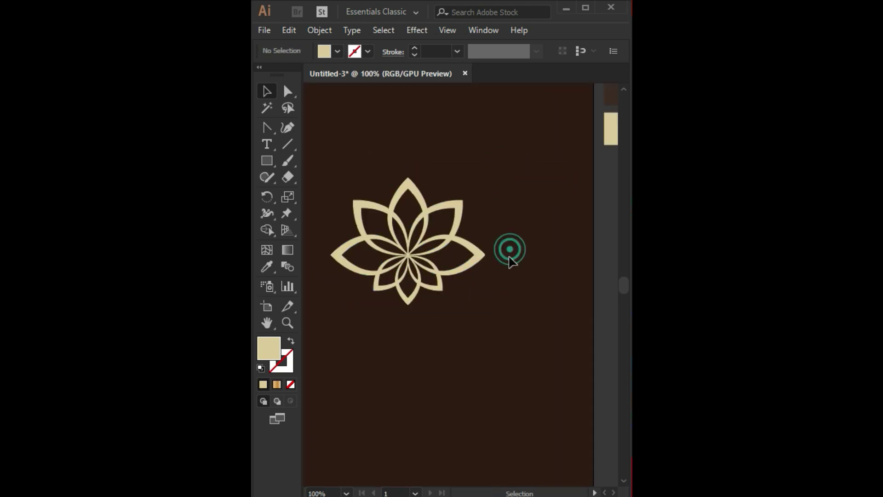
{"action": "scroll", "coordinate": [508, 251], "scroll_direction": "down", "scroll_amount": 1}
{"action": "mouse_move", "coordinate": [510, 301]}
{"action": "left_mouse_down"}
{"action": "mouse_move", "coordinate": [495, 272]}
{"action": "mouse_move", "coordinate": [497, 288]}
{"action": "left_mouse_up"}
{"action": "left_click_drag", "start_coordinate": [366, 182], "coordinate": [512, 313]}
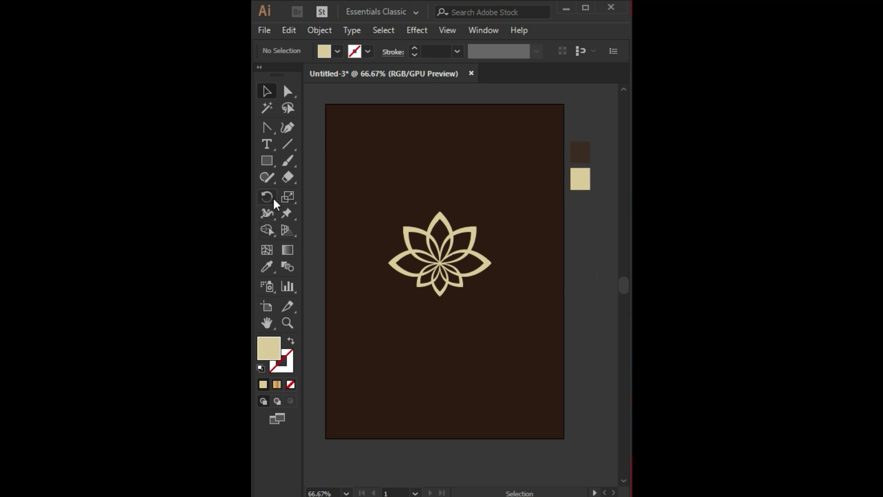
Step: Type NATURE below the lotus and move it up beneath the flower
{"action": "left_click", "coordinate": [269, 147]}
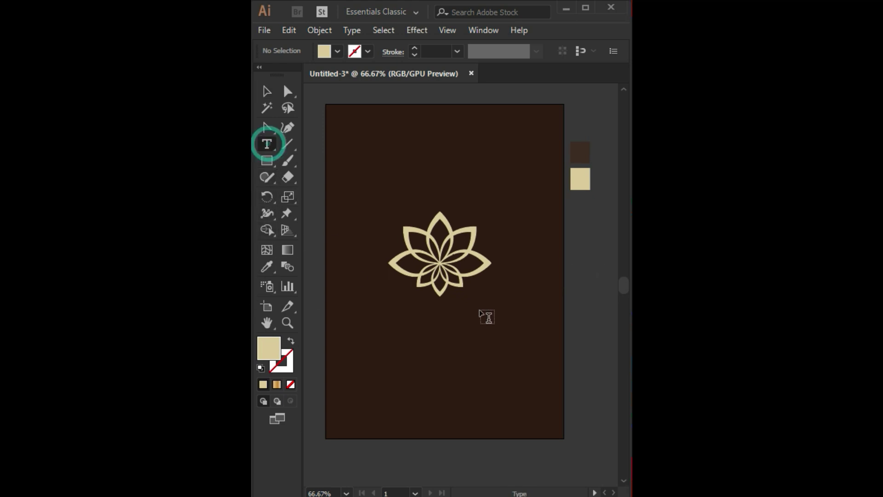
{"action": "left_click", "coordinate": [408, 334]}
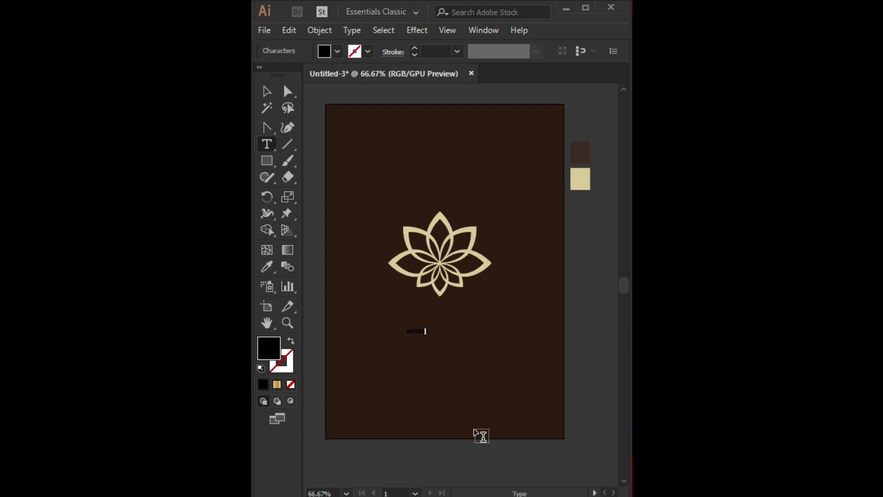
{"action": "left_click", "coordinate": [267, 94]}
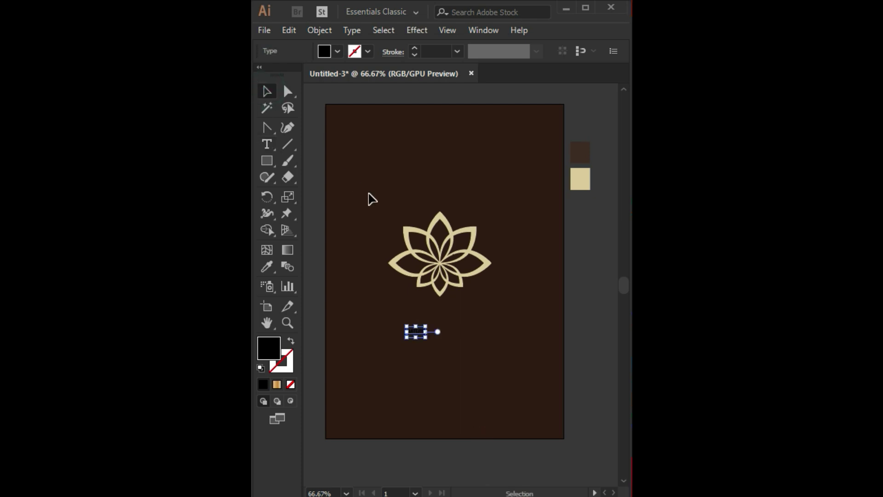
{"action": "left_click_drag", "start_coordinate": [428, 338], "coordinate": [454, 361]}
{"action": "left_click", "coordinate": [428, 373]}
{"action": "mouse_move", "coordinate": [424, 332]}
{"action": "left_mouse_down"}
{"action": "mouse_move", "coordinate": [446, 331]}
{"action": "mouse_move", "coordinate": [441, 325]}
{"action": "left_mouse_up"}
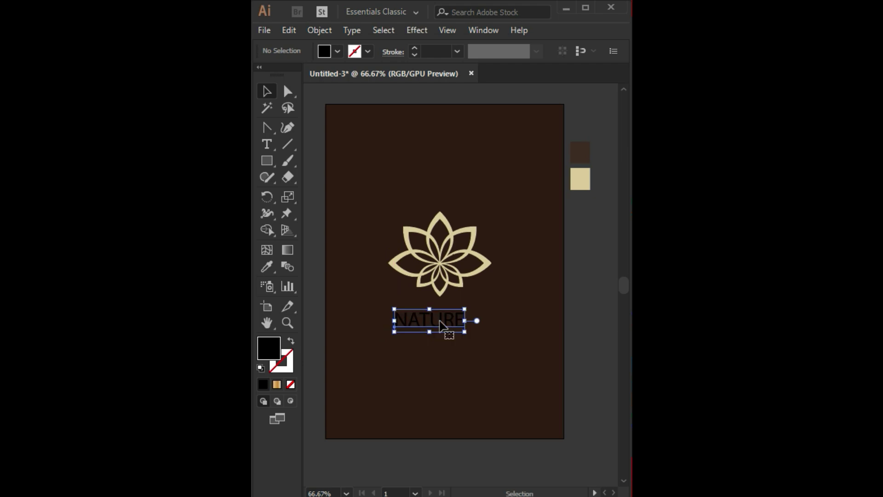
{"action": "key", "text": "a"}
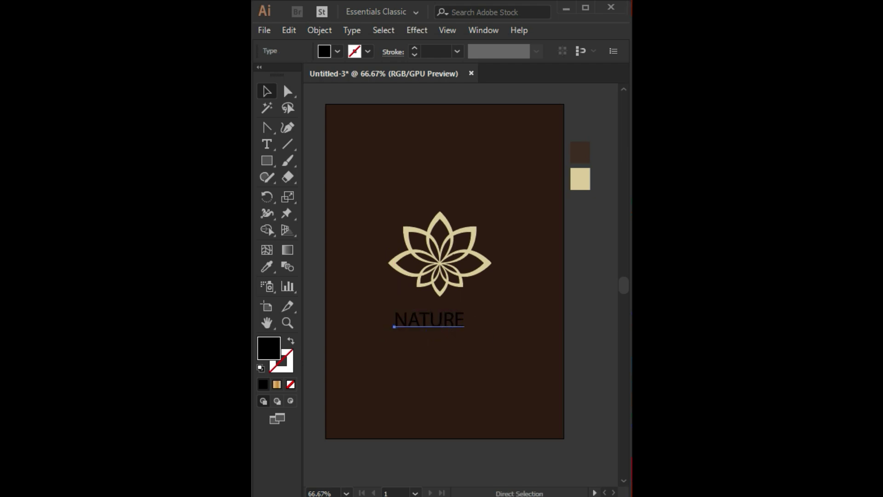
Step: Set NATURE's tracking to 310 in the Character panel and nudge it up
{"action": "key", "text": "ctrl+t"}
{"action": "left_click_drag", "start_coordinate": [498, 187], "coordinate": [510, 125]}
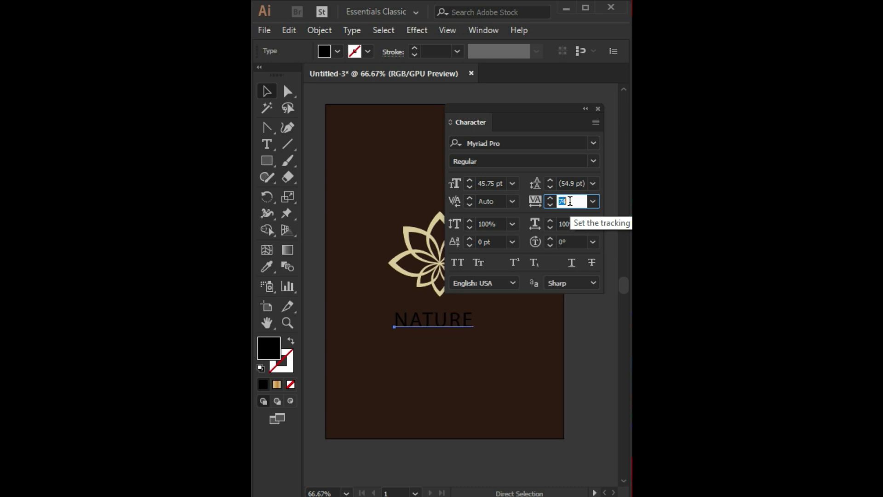
{"action": "key", "text": "Up"}
{"action": "key", "text": "Up"}
{"action": "key", "text": "Up"}
{"action": "key", "text": "Up"}
{"action": "key", "text": "Up"}
{"action": "key", "text": "Up"}
{"action": "key", "text": "Up"}
{"action": "key", "text": "Up"}
{"action": "key", "text": "Up"}
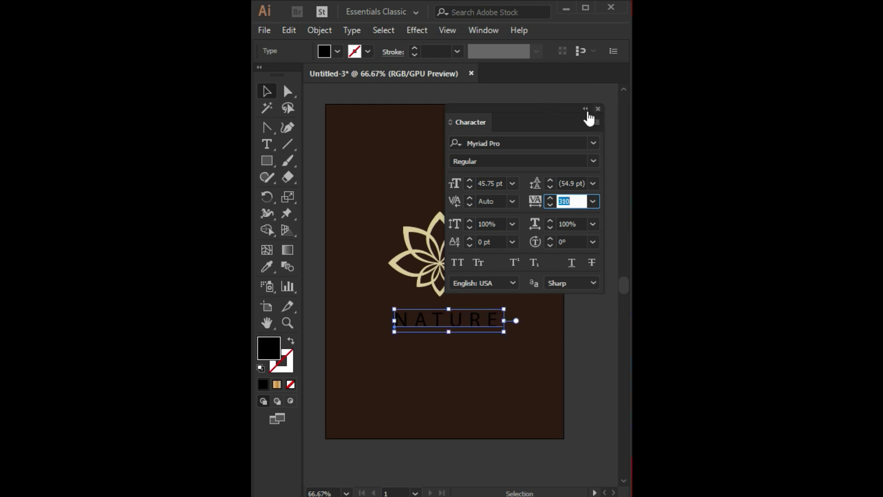
{"action": "left_click", "coordinate": [586, 109]}
{"action": "left_click", "coordinate": [267, 90]}
{"action": "left_click", "coordinate": [451, 376]}
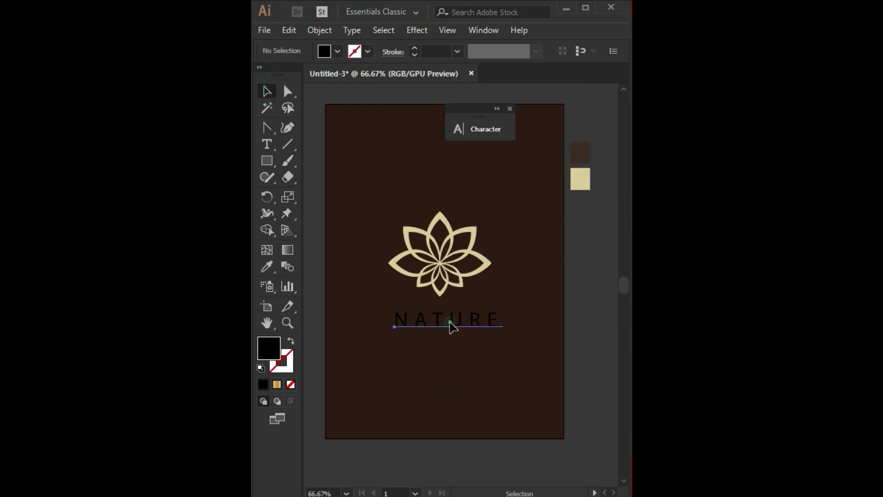
{"action": "left_click_drag", "start_coordinate": [450, 325], "coordinate": [450, 323]}
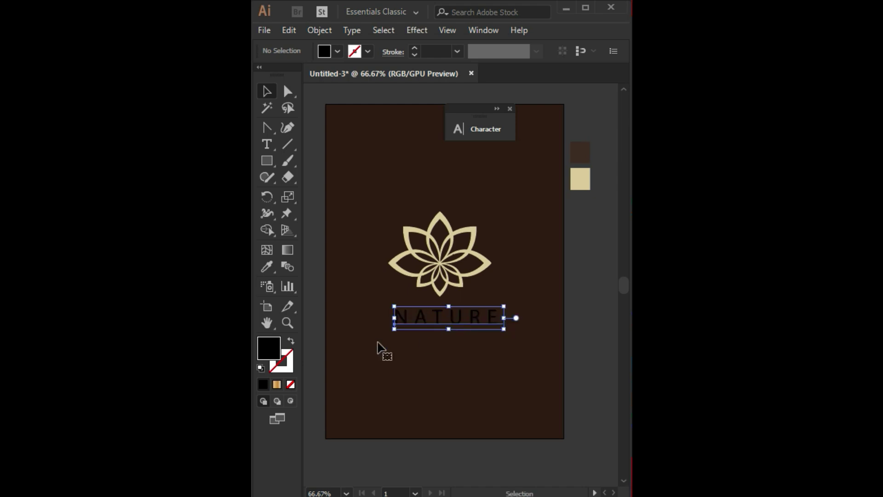
Step: Give NATURE the lotus's cream colour and nudge it slightly right
{"action": "left_click", "coordinate": [267, 266]}
{"action": "left_click", "coordinate": [395, 268]}
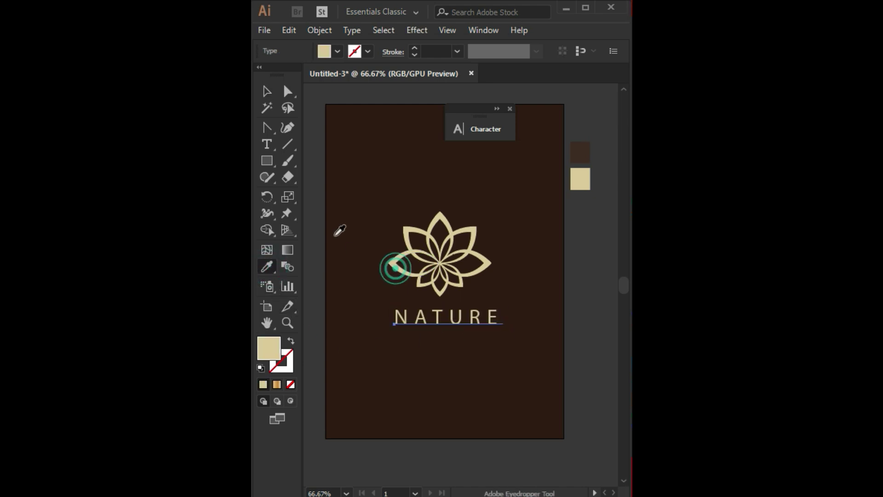
{"action": "left_click", "coordinate": [266, 91]}
{"action": "key", "text": "Right"}
{"action": "key", "text": "Right"}
{"action": "key", "text": "Right"}
{"action": "key", "text": "Right"}
{"action": "left_click", "coordinate": [389, 459]}
Step: Type the LUXURY FLOWER tagline and move it up beneath NATURE
{"action": "left_click", "coordinate": [267, 146]}
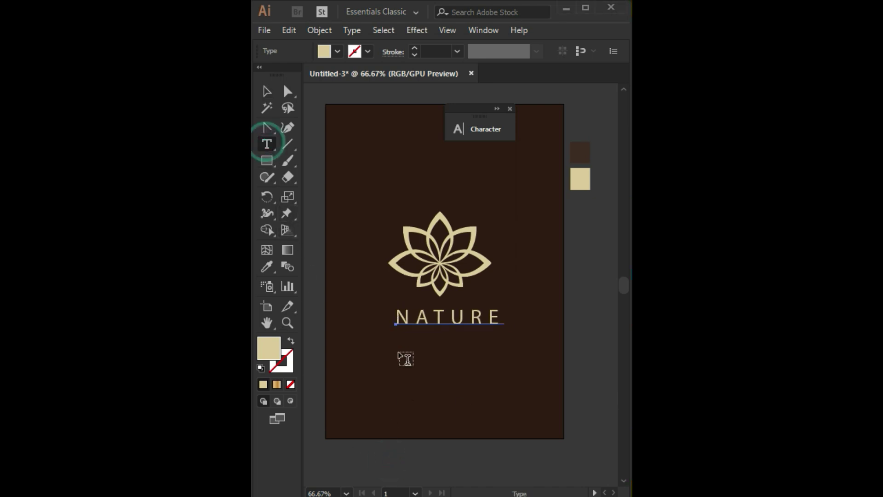
{"action": "left_click", "coordinate": [398, 351]}
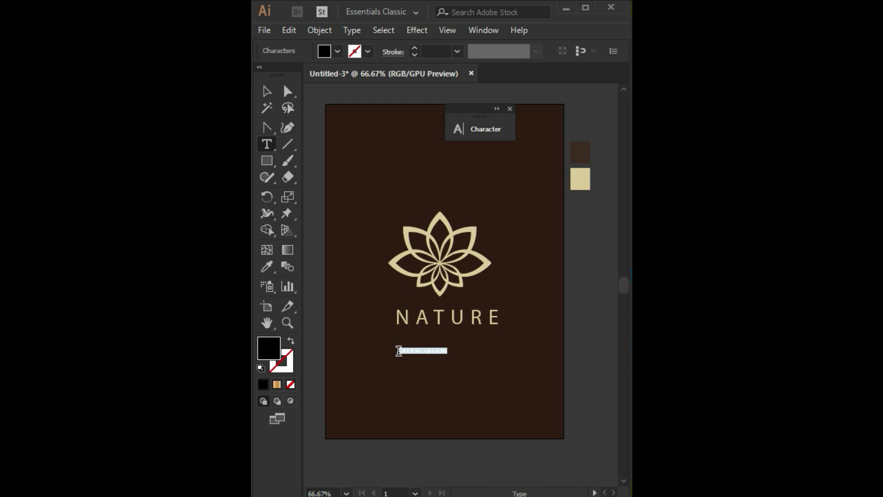
{"action": "key", "text": "BackSpace"}
{"action": "left_click", "coordinate": [266, 92]}
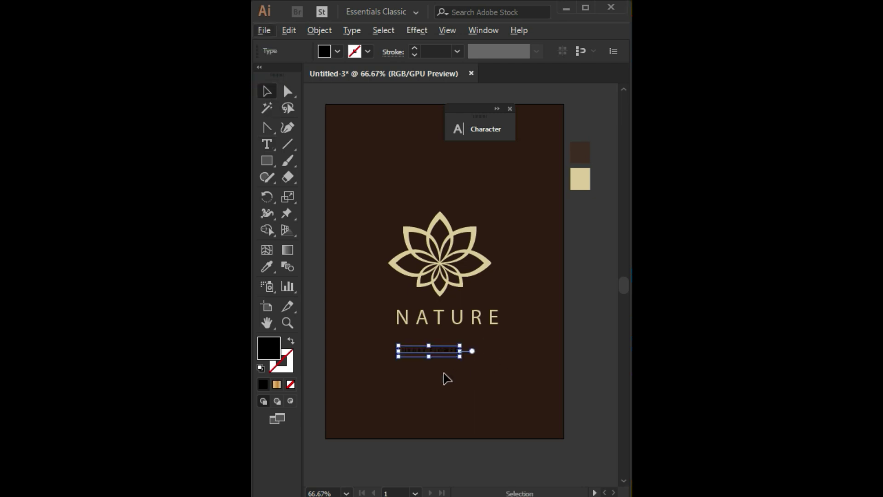
{"action": "key", "text": "ctrl+1"}
{"action": "left_click", "coordinate": [444, 389]}
{"action": "mouse_move", "coordinate": [424, 333]}
{"action": "left_mouse_down"}
{"action": "mouse_move", "coordinate": [417, 307]}
{"action": "mouse_move", "coordinate": [483, 318]}
{"action": "left_mouse_up"}
Step: Widen LUXURY FLOWER's tracking to 720 in the Character panel
{"action": "left_click", "coordinate": [478, 129]}
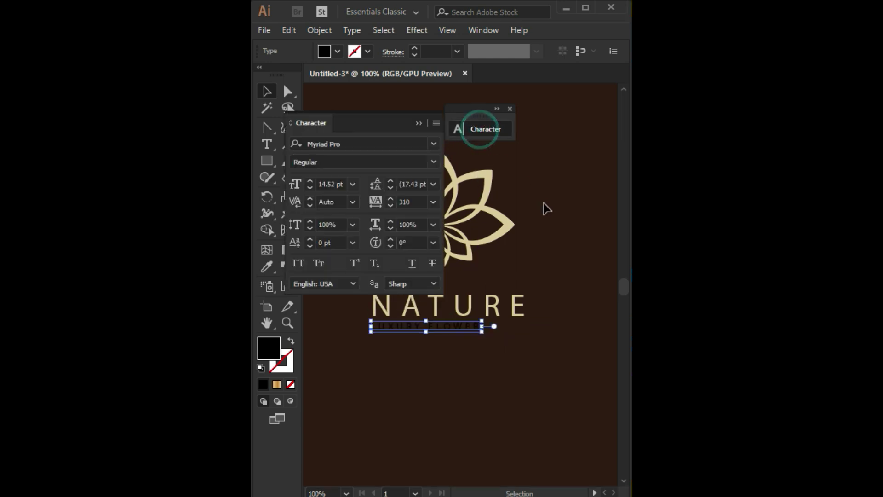
{"action": "left_click", "coordinate": [414, 202]}
{"action": "key", "text": "Up"}
{"action": "key", "text": "Up"}
{"action": "key", "text": "Up"}
{"action": "key", "text": "Up"}
{"action": "key", "text": "Up"}
{"action": "key", "text": "Up"}
{"action": "key", "text": "Up"}
{"action": "key", "text": "Up"}
{"action": "key", "text": "Up"}
{"action": "key", "text": "Up"}
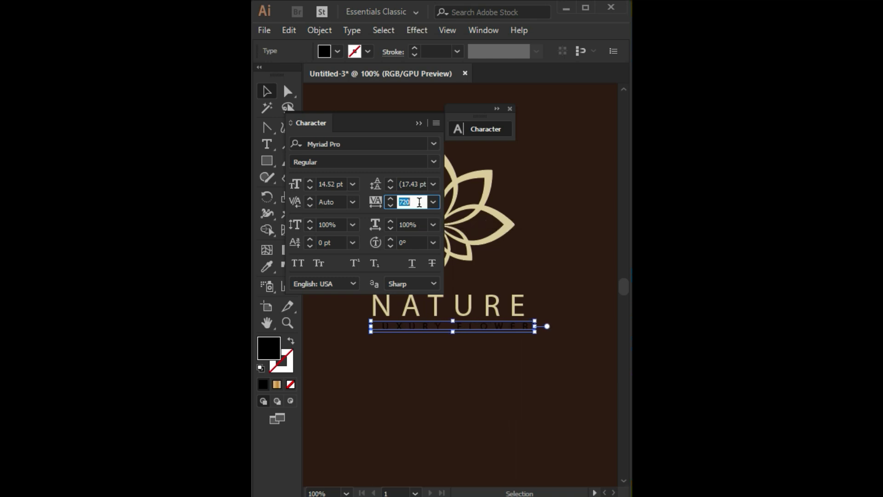
{"action": "key", "text": "Return"}
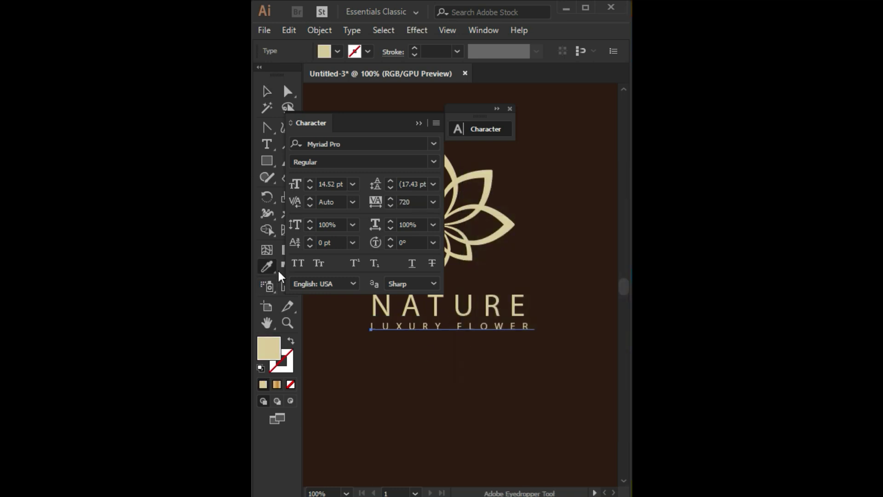
Step: Recolour the LUXURY FLOWER tagline to a muted reddish brown in the Color Picker
{"action": "left_click", "coordinate": [365, 356]}
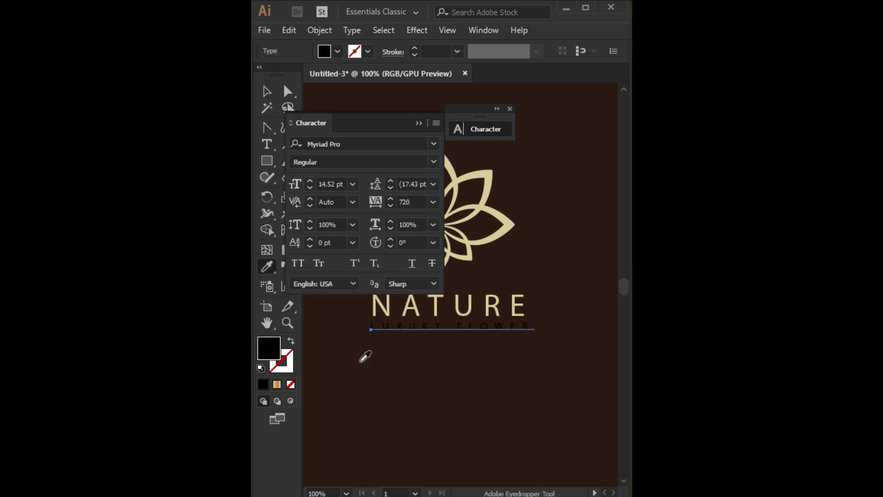
{"action": "left_click", "coordinate": [362, 379]}
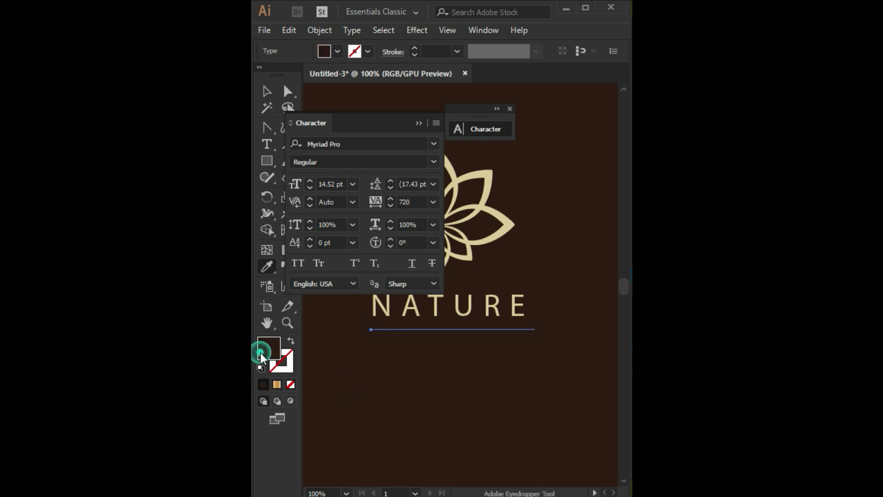
{"action": "double_click", "coordinate": [268, 349]}
{"action": "left_click", "coordinate": [575, 359]}
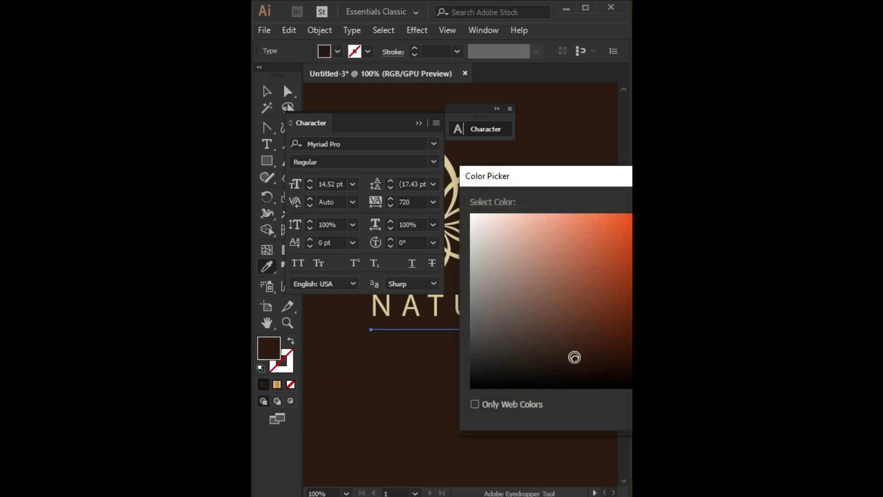
{"action": "left_click", "coordinate": [569, 348]}
{"action": "left_click_drag", "start_coordinate": [560, 333], "coordinate": [565, 300]}
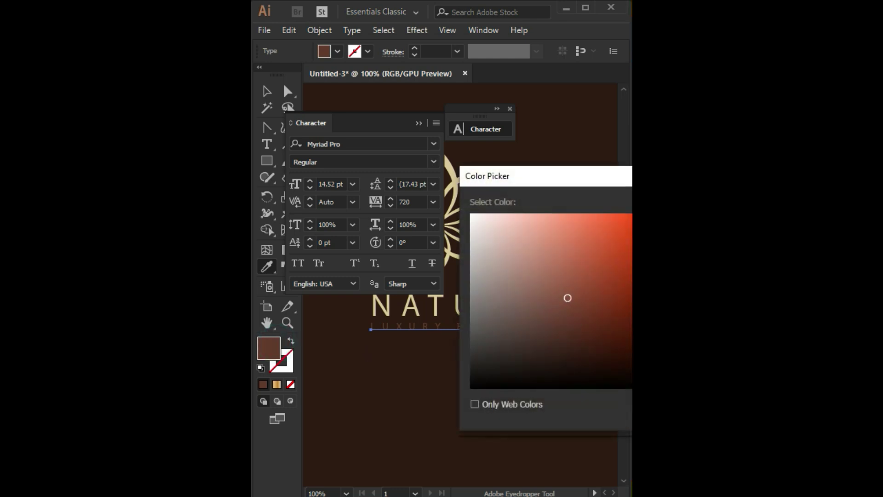
{"action": "key", "text": "Return"}
Step: Deselect the tagline and drag the Character panel away from the logo
{"action": "left_click", "coordinate": [267, 91]}
{"action": "left_click", "coordinate": [504, 409]}
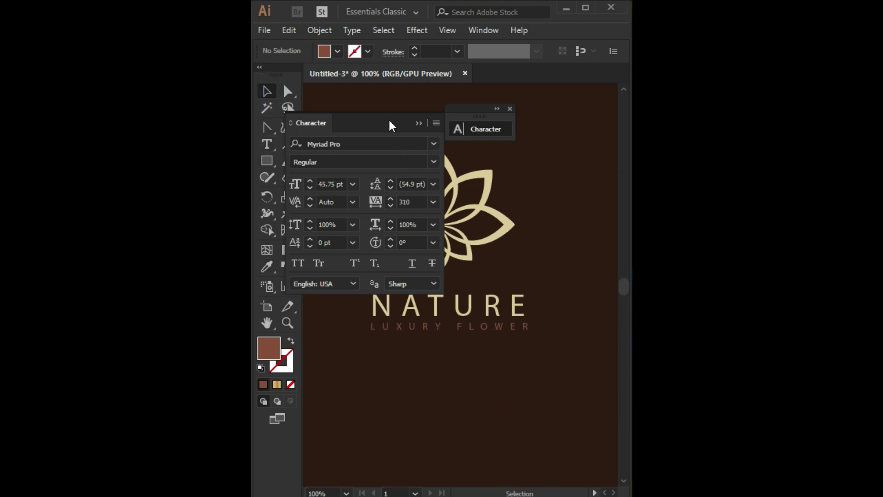
{"action": "left_click_drag", "start_coordinate": [389, 121], "coordinate": [567, 375]}
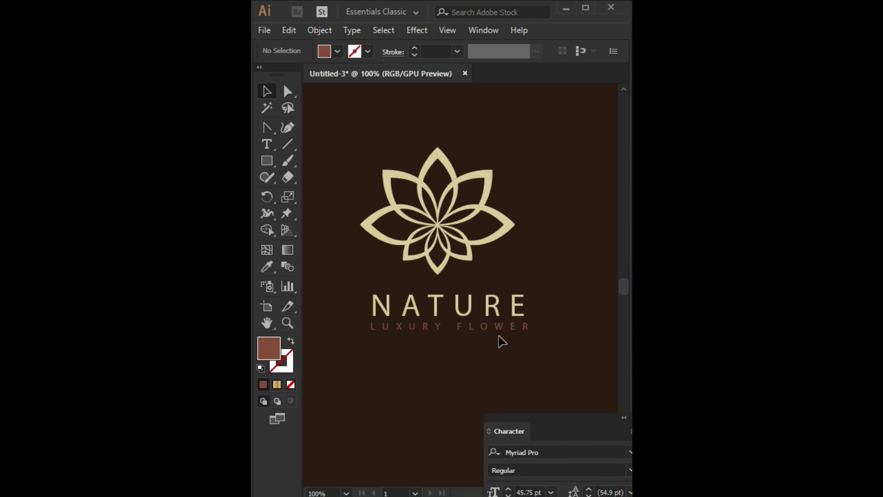
Step: Group the lotus shapes, then group the lotus with the NATURE and tagline text
{"action": "scroll", "coordinate": [448, 313], "scroll_direction": "down", "scroll_amount": 2}
{"action": "scroll", "coordinate": [468, 305], "scroll_direction": "up", "scroll_amount": 1}
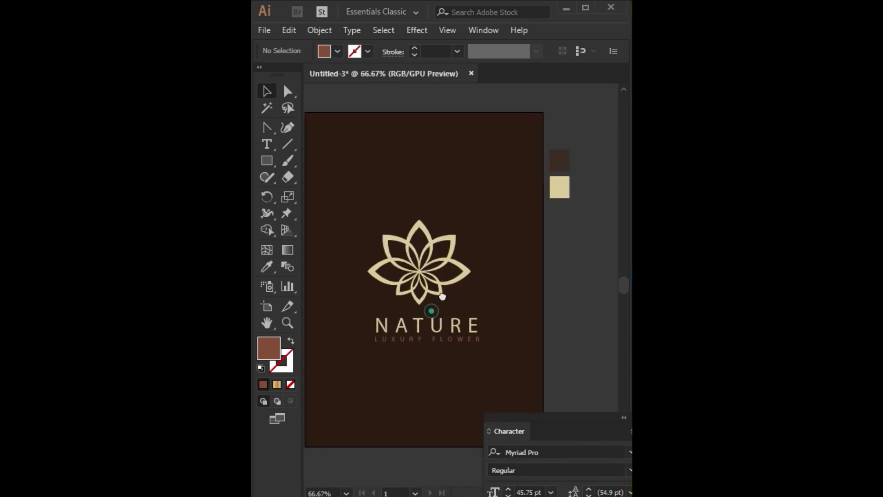
{"action": "left_click_drag", "start_coordinate": [376, 182], "coordinate": [483, 286]}
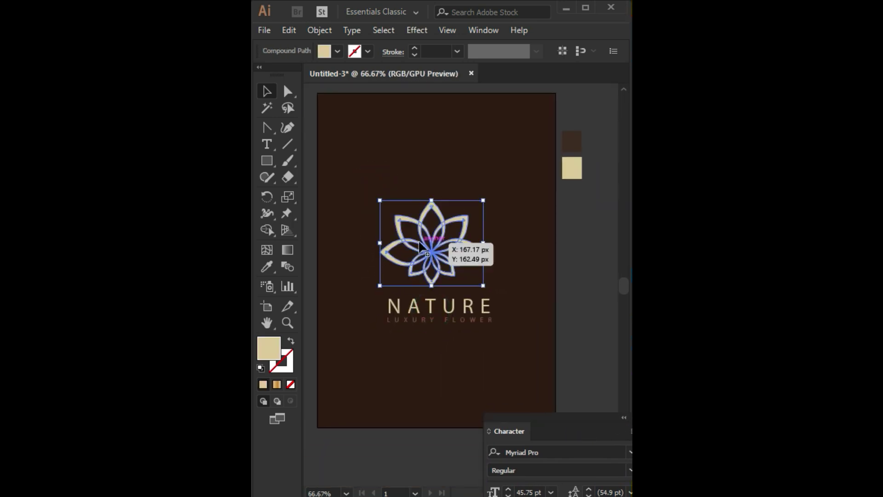
{"action": "right_click", "coordinate": [434, 261]}
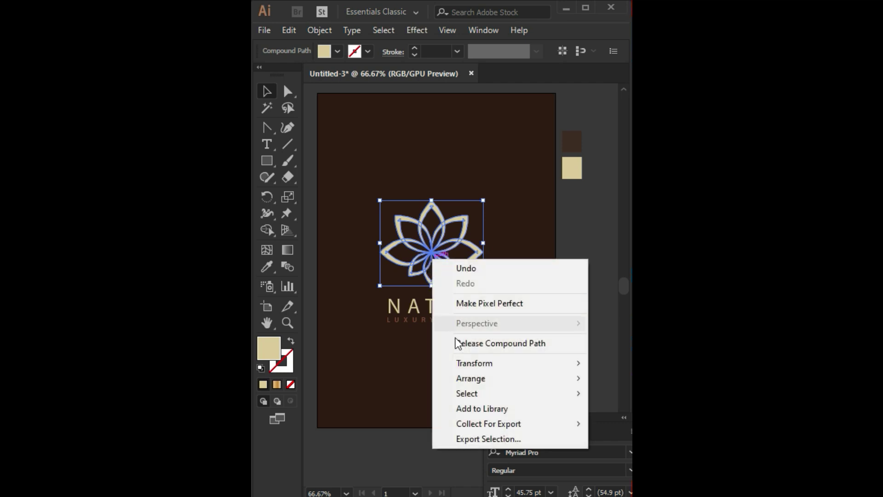
{"action": "left_click", "coordinate": [386, 355]}
{"action": "left_click_drag", "start_coordinate": [363, 147], "coordinate": [491, 276]}
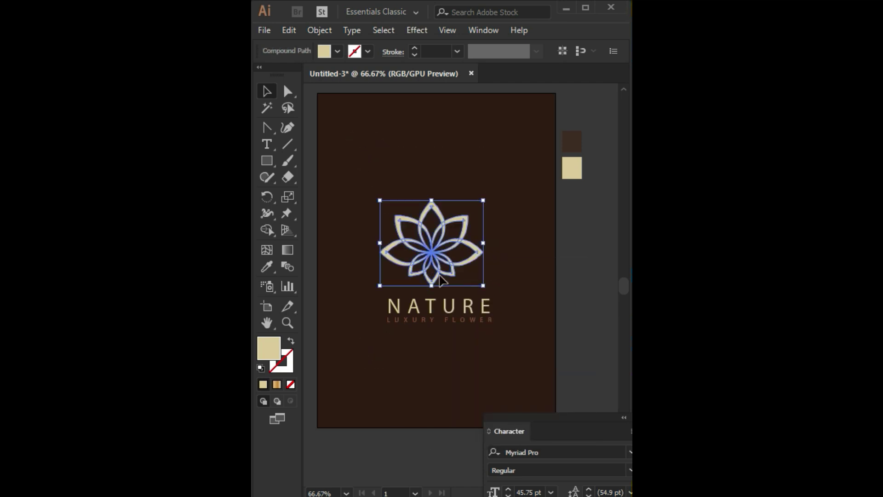
{"action": "key", "text": "ctrl+g"}
{"action": "left_click", "coordinate": [355, 356]}
{"action": "left_click_drag", "start_coordinate": [351, 298], "coordinate": [512, 347]}
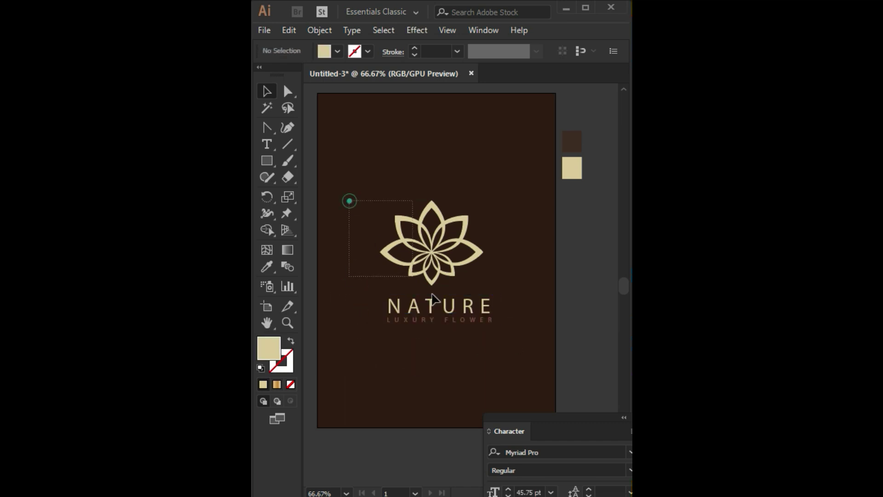
{"action": "left_click_drag", "start_coordinate": [419, 361], "coordinate": [349, 199]}
{"action": "key", "text": "ctrl+g"}
Step: Centre the logo horizontally on the artboard using Align to Artboard
{"action": "left_click", "coordinate": [481, 31]}
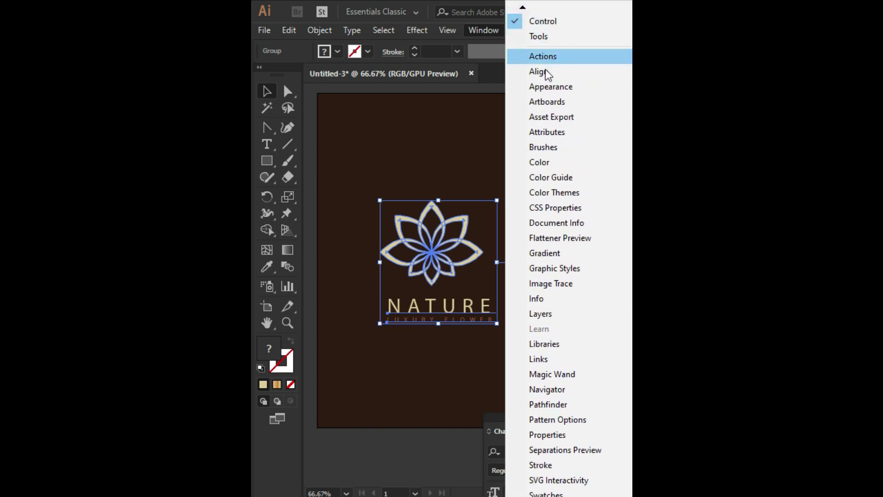
{"action": "left_click", "coordinate": [543, 73]}
{"action": "mouse_move", "coordinate": [455, 196]}
{"action": "left_mouse_down"}
{"action": "mouse_move", "coordinate": [342, 129]}
{"action": "mouse_move", "coordinate": [295, 180]}
{"action": "mouse_move", "coordinate": [306, 153]}
{"action": "left_mouse_up"}
{"action": "left_click", "coordinate": [323, 169]}
{"action": "left_click", "coordinate": [356, 263]}
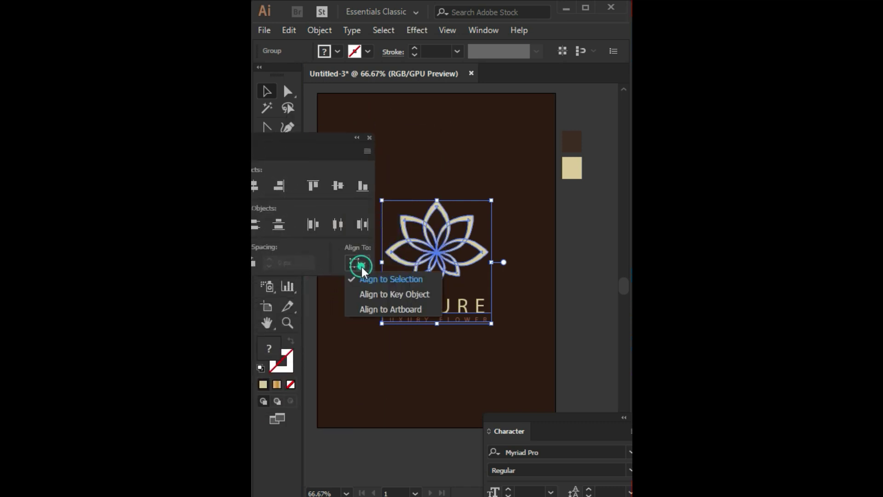
{"action": "left_click", "coordinate": [381, 309]}
{"action": "left_click", "coordinate": [251, 187]}
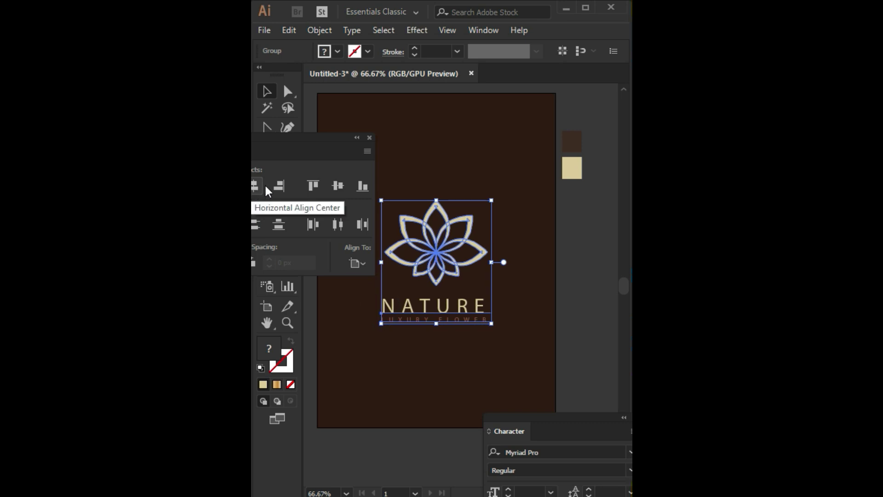
{"action": "left_click", "coordinate": [369, 138]}
Step: Nudge the logo slightly higher with the arrow keys, then deselect it
{"action": "key", "text": "shift+Up"}
{"action": "key", "text": "shift+Up"}
{"action": "key", "text": "shift+Up"}
{"action": "key", "text": "Right"}
{"action": "key", "text": "Right"}
{"action": "key", "text": "Right"}
{"action": "key", "text": "Right"}
{"action": "key", "text": "Right"}
{"action": "key", "text": "Right"}
{"action": "key", "text": "Right"}
{"action": "key", "text": "Right"}
{"action": "key", "text": "Right"}
{"action": "key", "text": "Left"}
{"action": "key", "text": "Left"}
{"action": "key", "text": "Left"}
{"action": "key", "text": "Left"}
{"action": "key", "text": "Left"}
{"action": "key", "text": "Left"}
{"action": "key", "text": "Left"}
{"action": "left_click", "coordinate": [592, 264]}
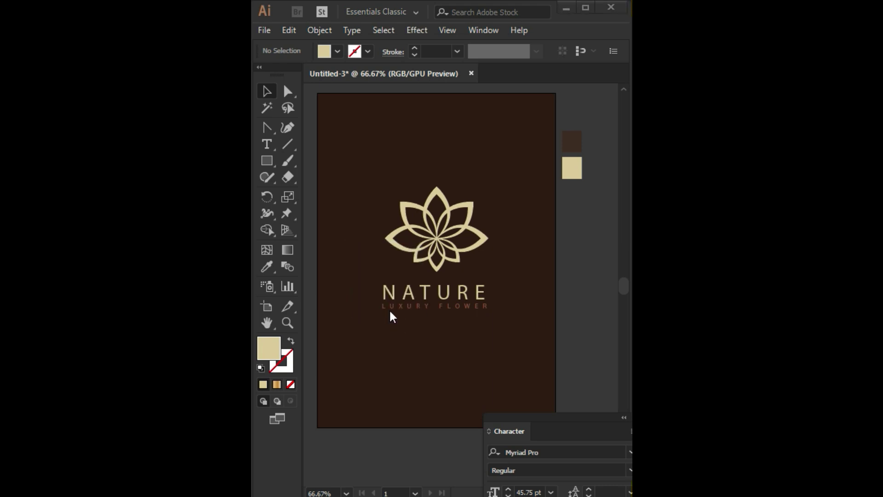
Step: Place the red-leaf photo into the document
{"action": "left_click", "coordinate": [390, 310]}
{"action": "scroll", "coordinate": [396, 322], "scroll_direction": "down", "scroll_amount": 2}
{"action": "scroll", "coordinate": [397, 321], "scroll_direction": "down", "scroll_amount": 2}
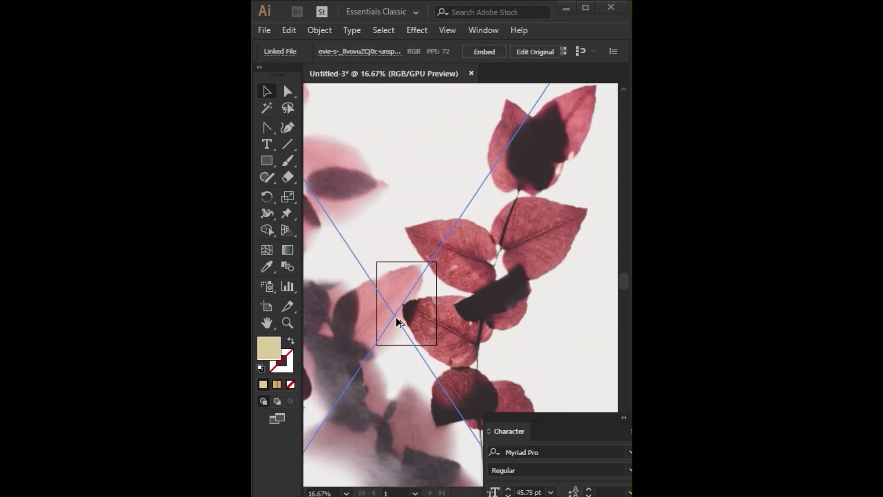
{"action": "scroll", "coordinate": [397, 322], "scroll_direction": "down", "scroll_amount": 3}
{"action": "scroll", "coordinate": [397, 322], "scroll_direction": "up", "scroll_amount": 1}
{"action": "left_click", "coordinate": [510, 144]}
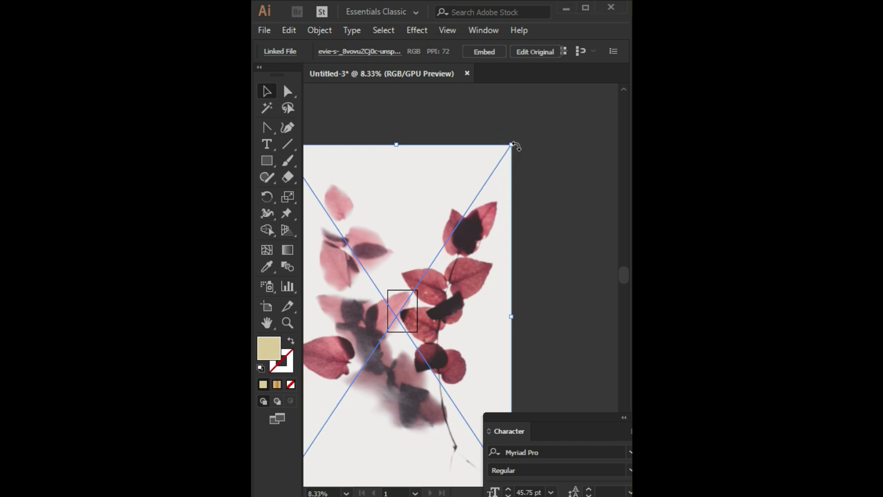
Step: Scale the leaf photo down and position it over the artboard
{"action": "left_click_drag", "start_coordinate": [513, 146], "coordinate": [417, 290]}
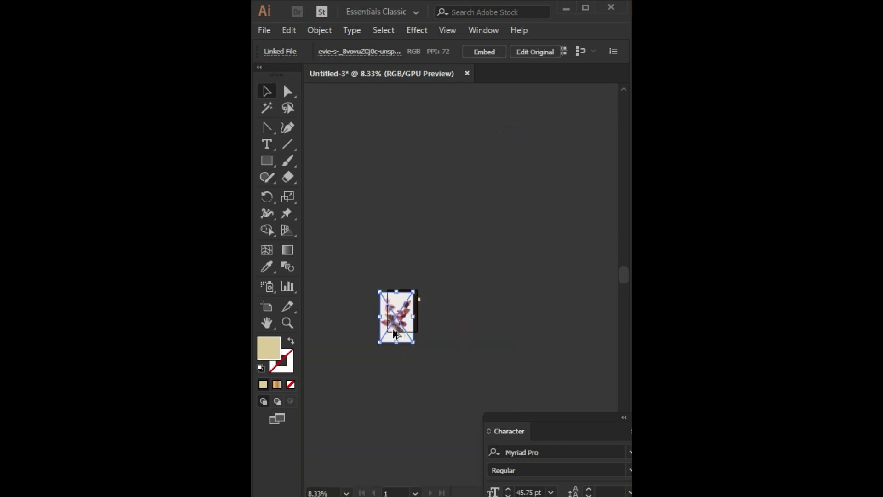
{"action": "scroll", "coordinate": [395, 335], "scroll_direction": "up", "scroll_amount": 3}
{"action": "scroll", "coordinate": [395, 336], "scroll_direction": "up", "scroll_amount": 3}
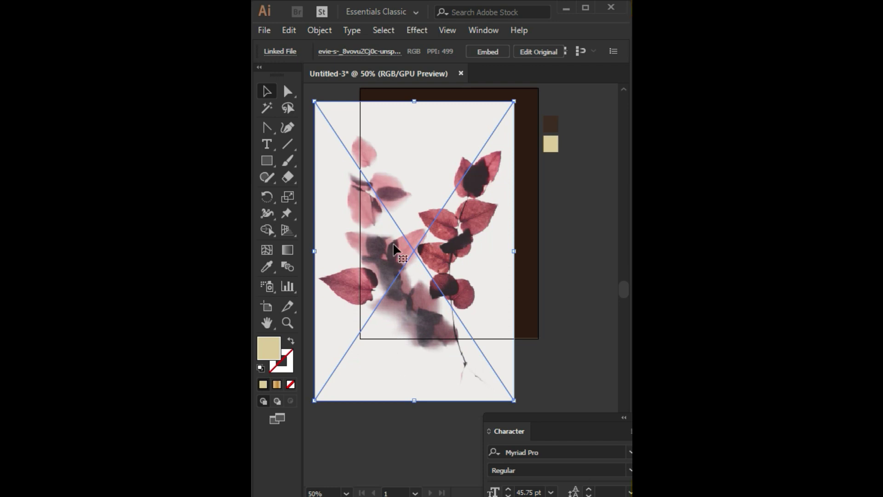
{"action": "mouse_move", "coordinate": [399, 214]}
{"action": "left_mouse_down"}
{"action": "mouse_move", "coordinate": [453, 184]}
{"action": "mouse_move", "coordinate": [474, 184]}
{"action": "left_mouse_up"}
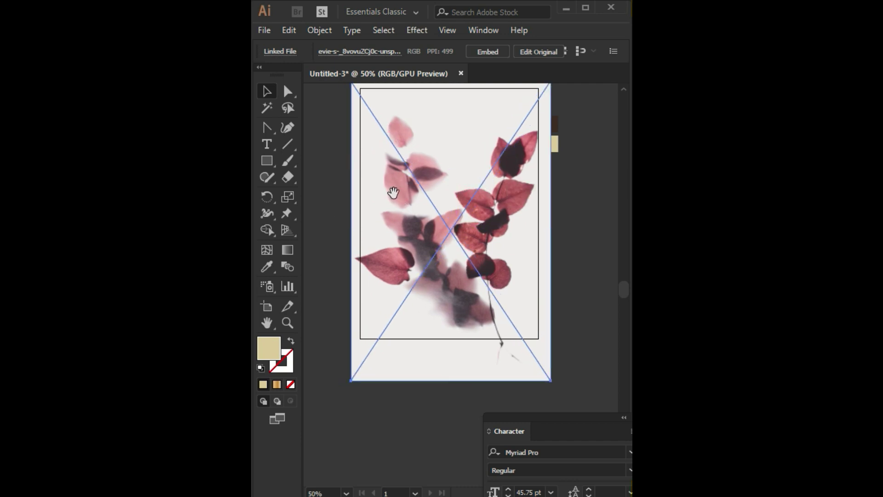
{"action": "left_click_drag", "start_coordinate": [394, 193], "coordinate": [354, 181]}
Step: In the Layers panel, move the linked leaf photo to the bottom of Layer 1
{"action": "left_click", "coordinate": [474, 31]}
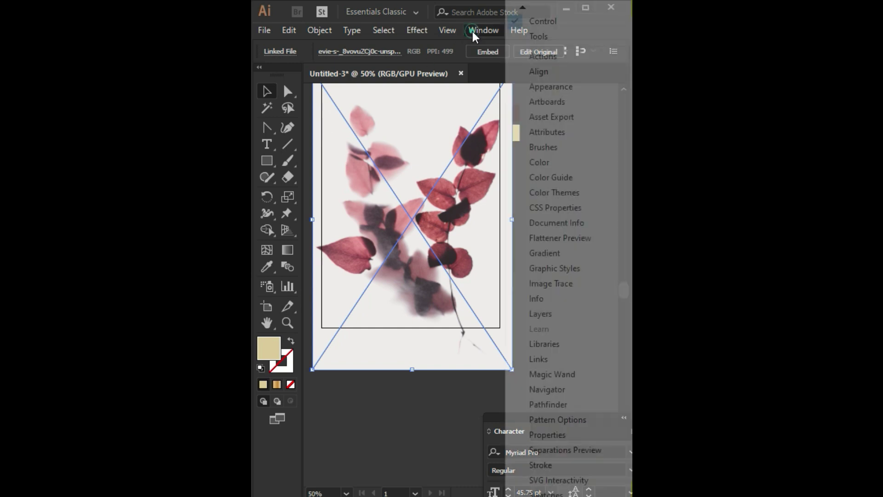
{"action": "left_click", "coordinate": [545, 317]}
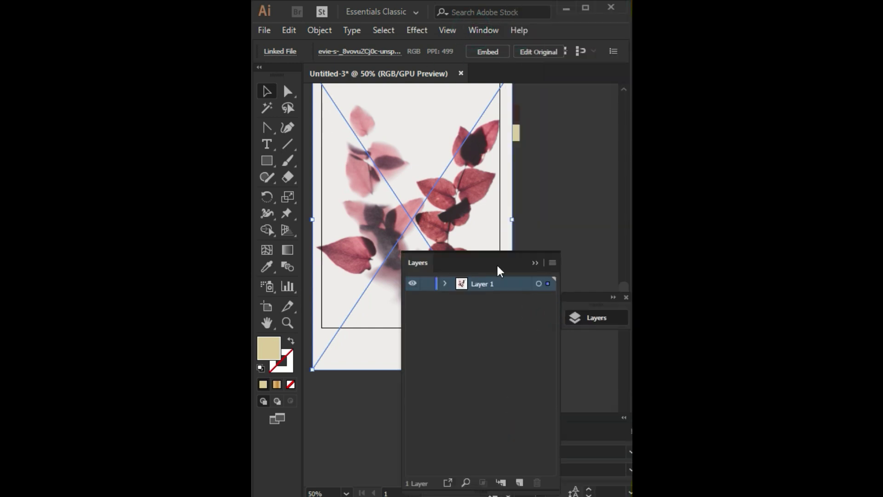
{"action": "left_click_drag", "start_coordinate": [496, 266], "coordinate": [537, 99]}
{"action": "left_click", "coordinate": [482, 117]}
{"action": "left_click_drag", "start_coordinate": [528, 130], "coordinate": [543, 208]}
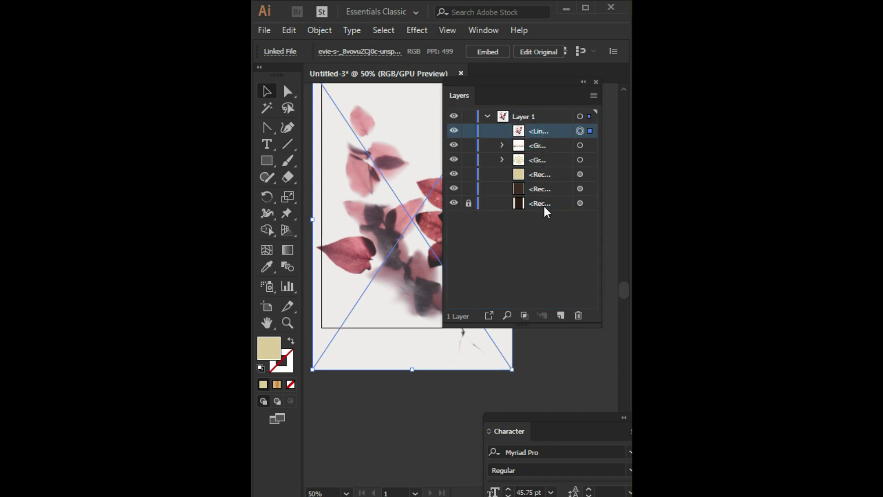
{"action": "left_click_drag", "start_coordinate": [540, 85], "coordinate": [531, 335]}
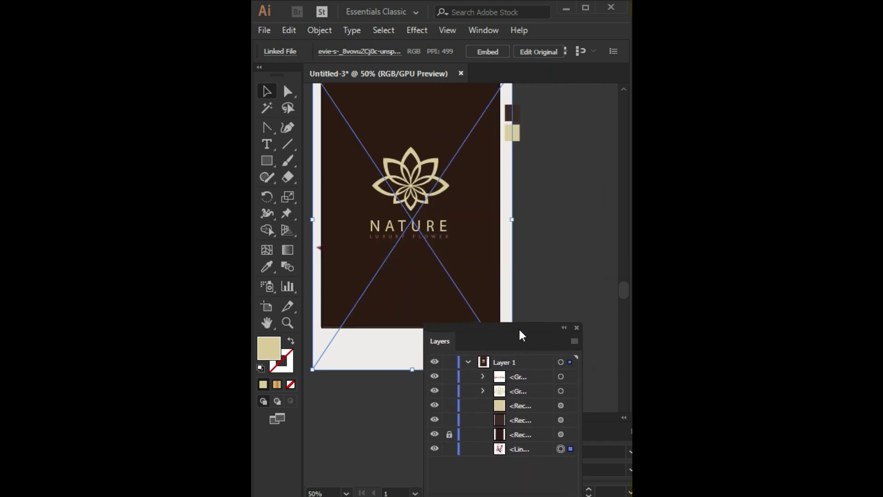
Step: Unlock the dark brown background rectangle and select it
{"action": "left_click", "coordinate": [460, 439]}
{"action": "left_click", "coordinate": [562, 249]}
{"action": "left_click", "coordinate": [489, 262]}
{"action": "mouse_move", "coordinate": [502, 343]}
{"action": "left_mouse_down"}
{"action": "mouse_move", "coordinate": [530, 427]}
{"action": "mouse_move", "coordinate": [477, 376]}
{"action": "left_mouse_up"}
Step: Bring up the Transparency panel, docked above the Layers panel
{"action": "left_click", "coordinate": [473, 31]}
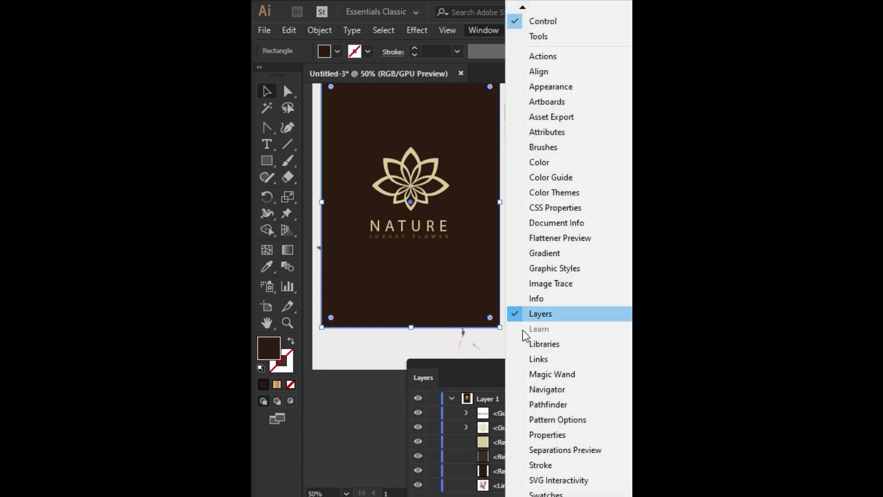
{"action": "scroll", "coordinate": [522, 330], "scroll_direction": "down", "scroll_amount": 3}
{"action": "scroll", "coordinate": [533, 371], "scroll_direction": "down", "scroll_amount": 3}
{"action": "scroll", "coordinate": [534, 371], "scroll_direction": "down", "scroll_amount": 3}
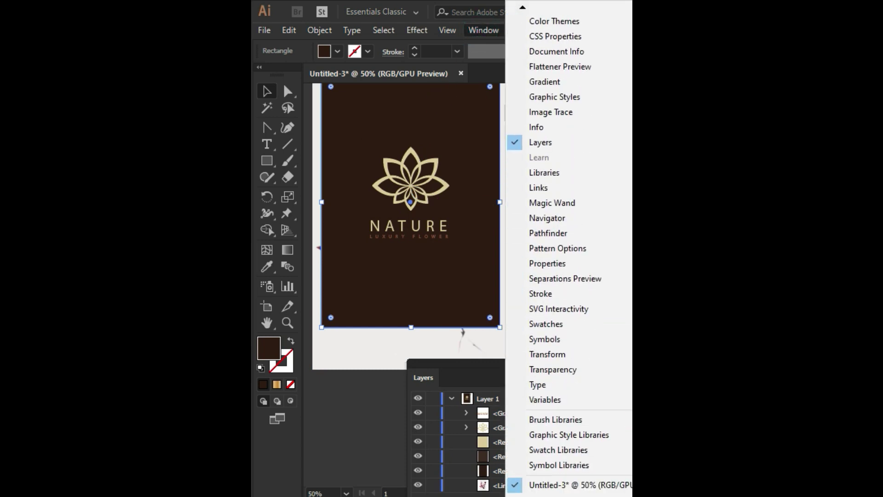
{"action": "left_click", "coordinate": [533, 371]}
{"action": "left_click_drag", "start_coordinate": [624, 351], "coordinate": [458, 360]}
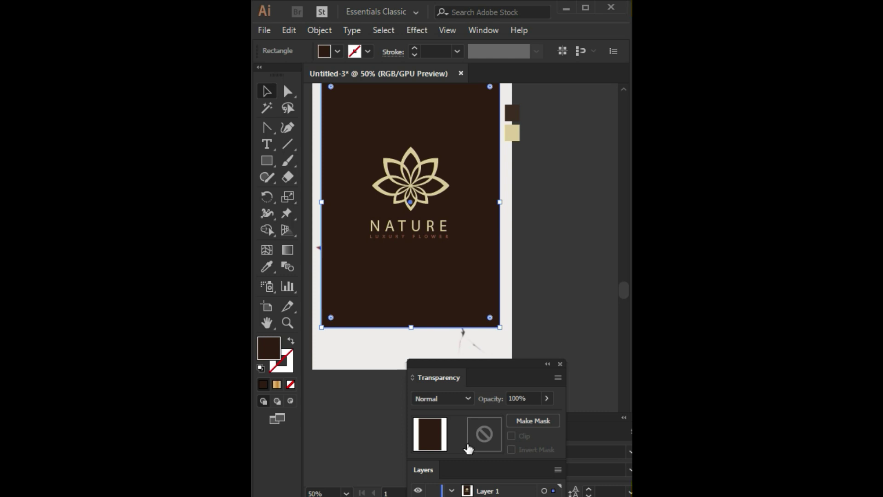
Step: Set the brown background rectangle's opacity to 89%
{"action": "left_click", "coordinate": [547, 399]}
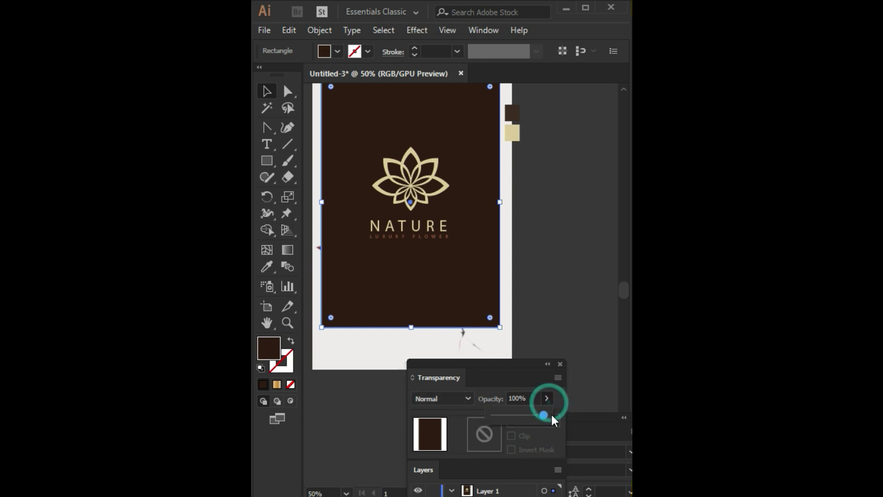
{"action": "left_click_drag", "start_coordinate": [551, 416], "coordinate": [541, 417]}
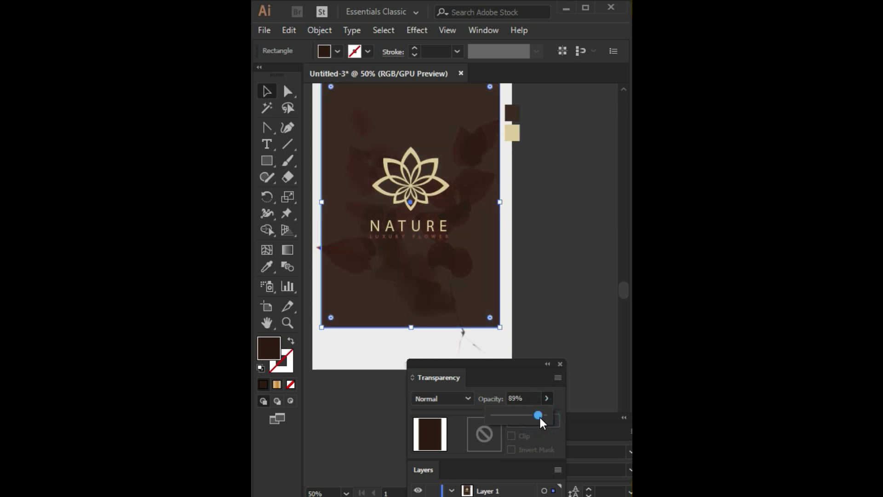
{"action": "left_click", "coordinate": [569, 304]}
{"action": "left_click", "coordinate": [466, 293]}
{"action": "left_click", "coordinate": [580, 272]}
{"action": "left_click", "coordinate": [449, 299]}
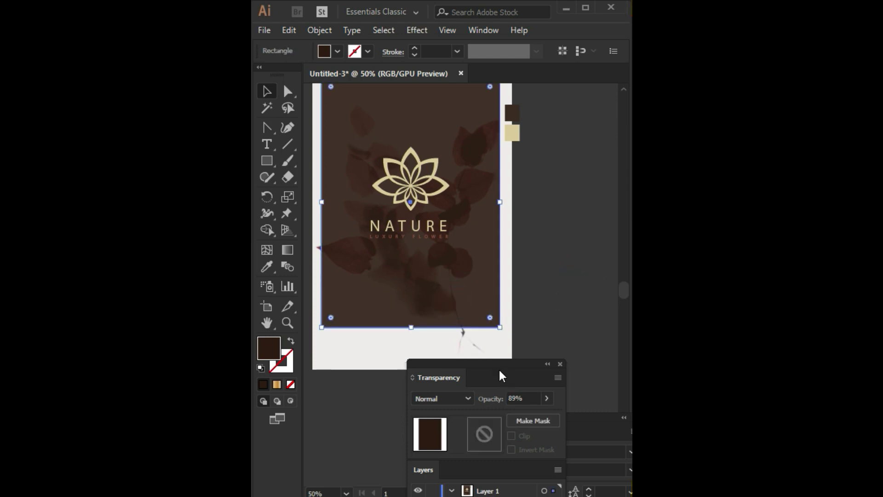
{"action": "left_click_drag", "start_coordinate": [500, 372], "coordinate": [544, 386]}
Step: Start Crop Image on the leaf photo, accepting that it becomes embedded
{"action": "left_click", "coordinate": [559, 228]}
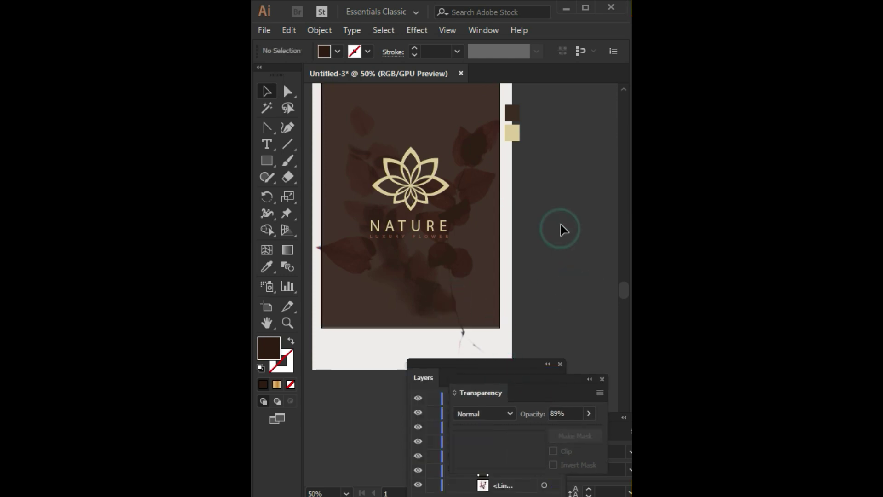
{"action": "left_click_drag", "start_coordinate": [557, 218], "coordinate": [586, 193]}
{"action": "left_click_drag", "start_coordinate": [384, 316], "coordinate": [448, 289]}
{"action": "left_click", "coordinate": [381, 330]}
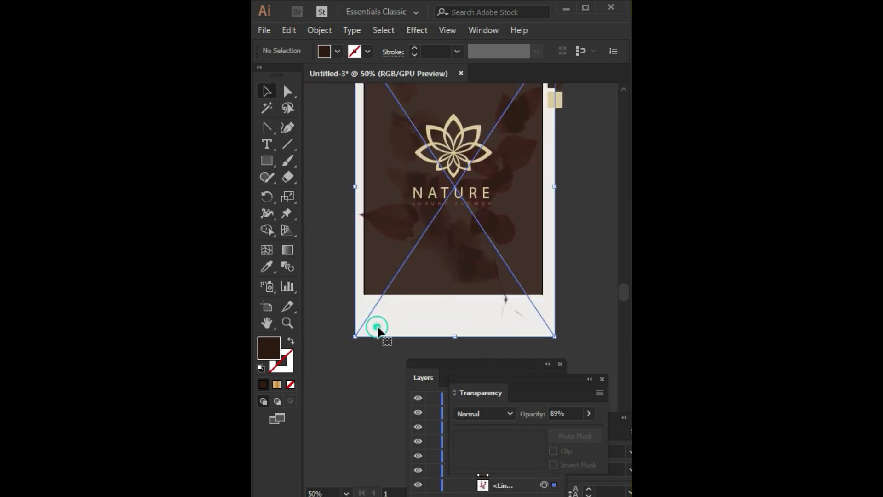
{"action": "right_click", "coordinate": [379, 327]}
{"action": "left_click", "coordinate": [429, 206]}
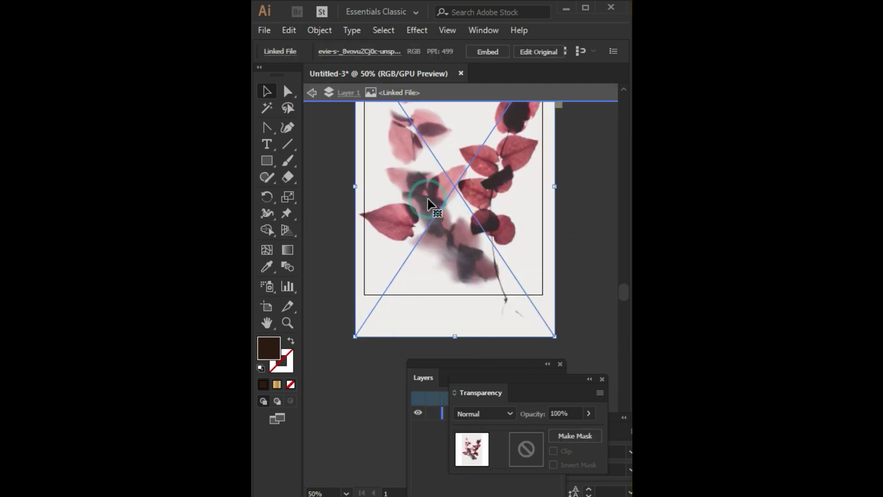
{"action": "double_click", "coordinate": [361, 361]}
{"action": "right_click", "coordinate": [369, 317]}
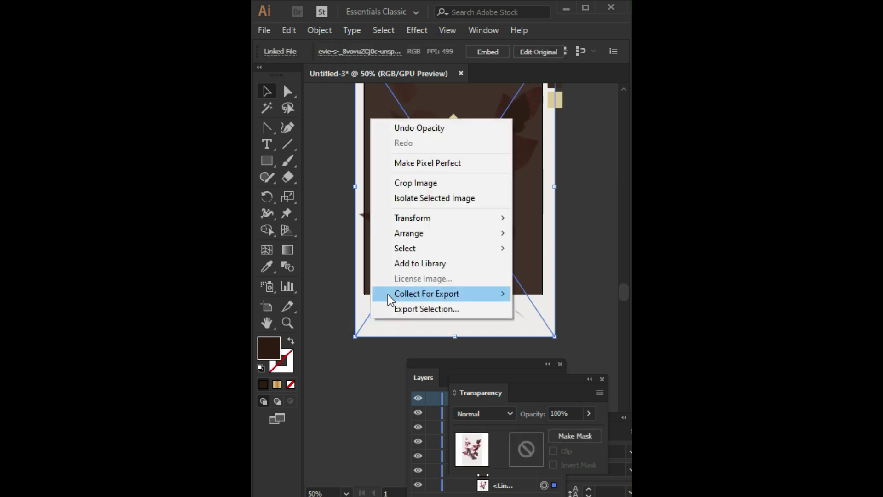
{"action": "left_click", "coordinate": [426, 181]}
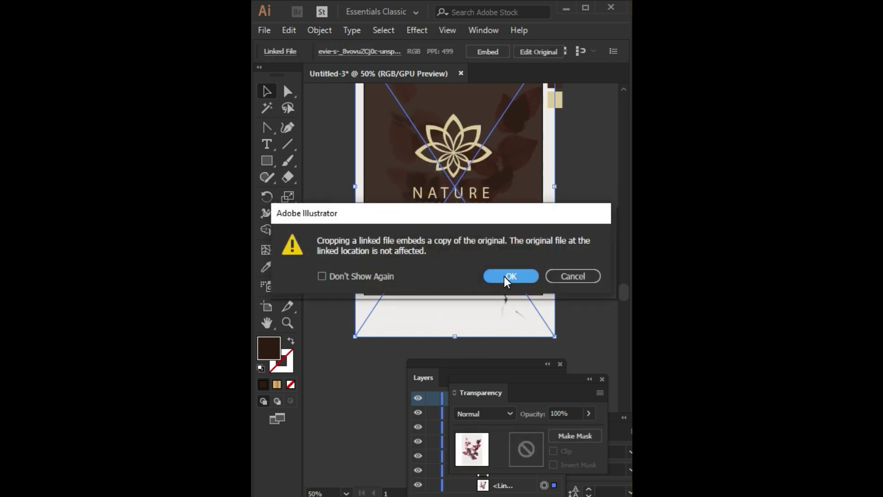
{"action": "left_click", "coordinate": [506, 276]}
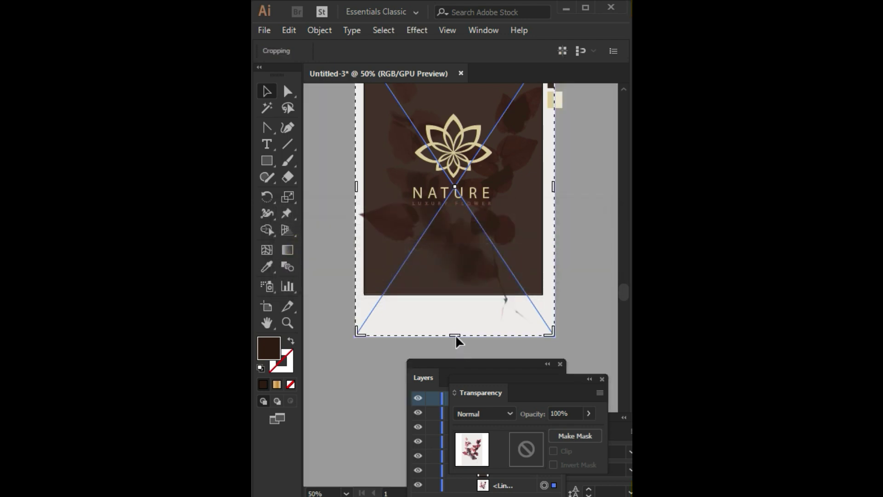
Step: Drag all four crop edges to the artboard bounds and apply the crop
{"action": "left_click_drag", "start_coordinate": [457, 336], "coordinate": [458, 293]}
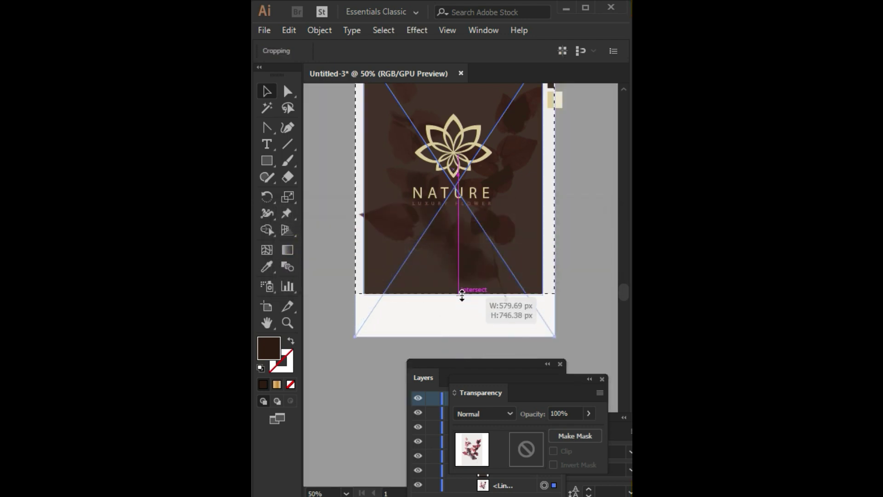
{"action": "scroll", "coordinate": [531, 184], "scroll_direction": "up", "scroll_amount": 3}
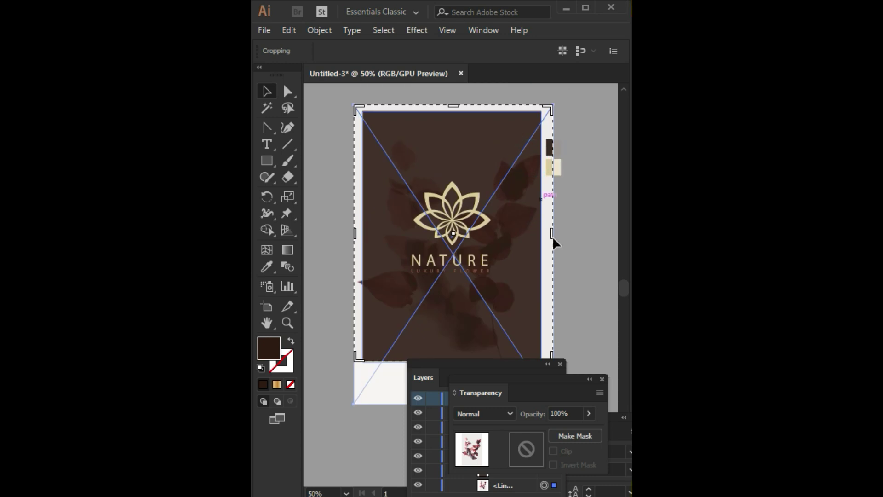
{"action": "left_click_drag", "start_coordinate": [554, 233], "coordinate": [540, 234]}
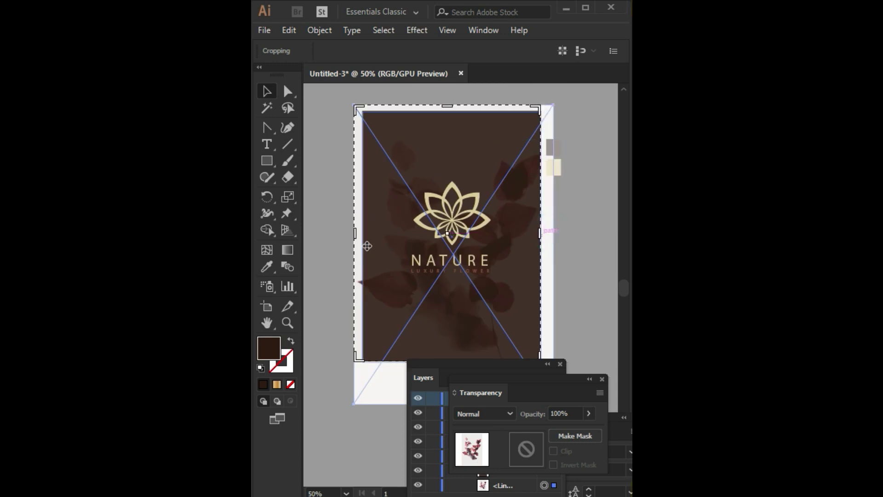
{"action": "left_click_drag", "start_coordinate": [357, 235], "coordinate": [364, 233]}
{"action": "left_click_drag", "start_coordinate": [451, 110], "coordinate": [452, 112]}
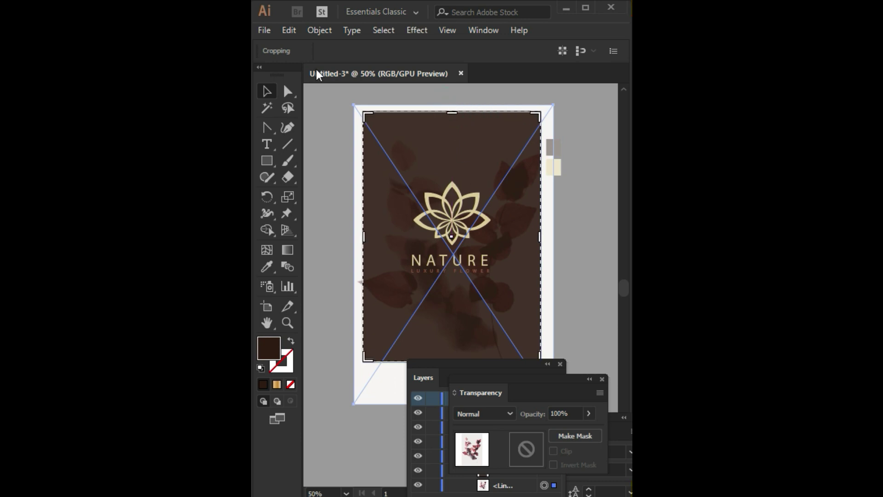
{"action": "key", "text": "Return"}
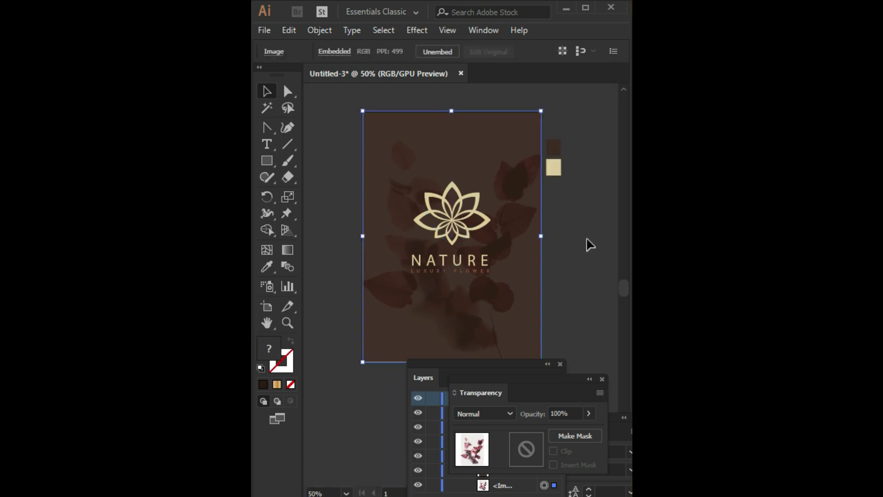
{"action": "left_click", "coordinate": [584, 239]}
Step: Raise the brown background rectangle's opacity to 95%
{"action": "left_click_drag", "start_coordinate": [509, 382], "coordinate": [358, 360]}
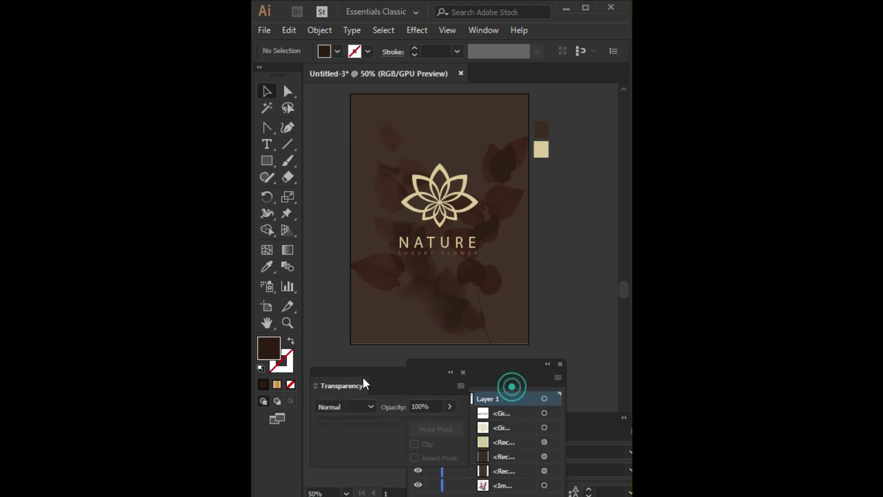
{"action": "left_click", "coordinate": [473, 325]}
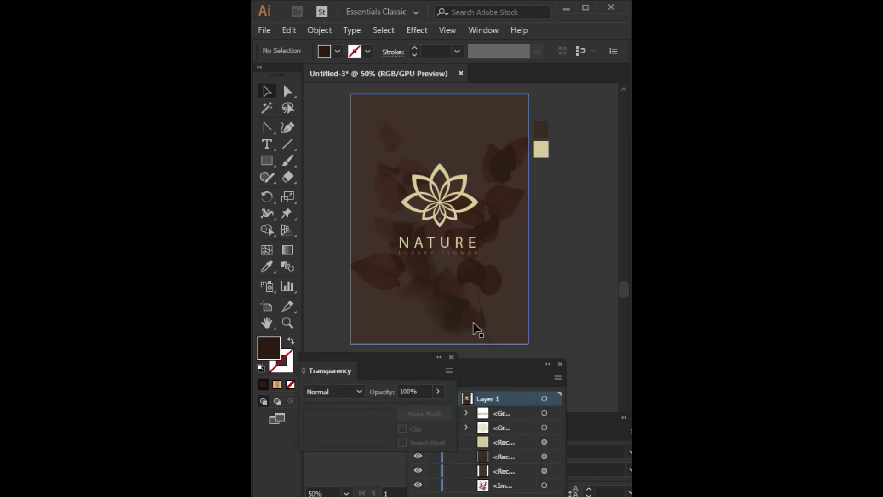
{"action": "left_click", "coordinate": [440, 393]}
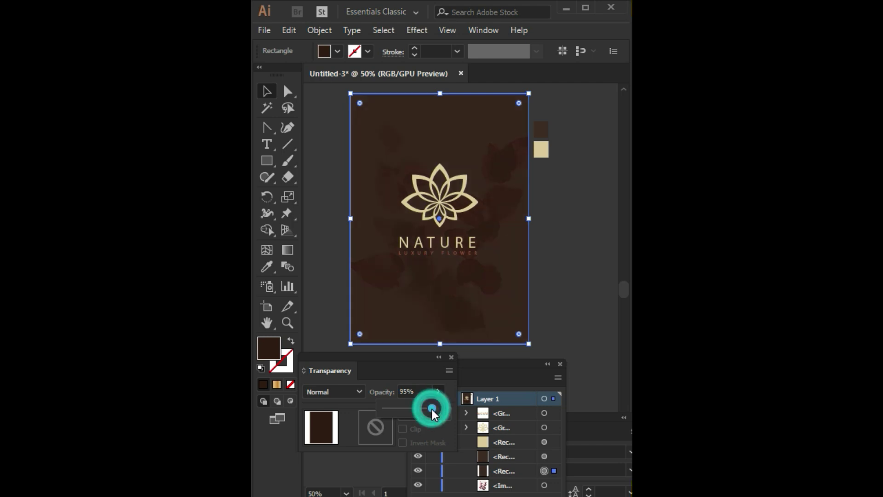
Step: Close the Transparency and Layers panels and reselect the background rectangle
{"action": "left_click", "coordinate": [450, 357]}
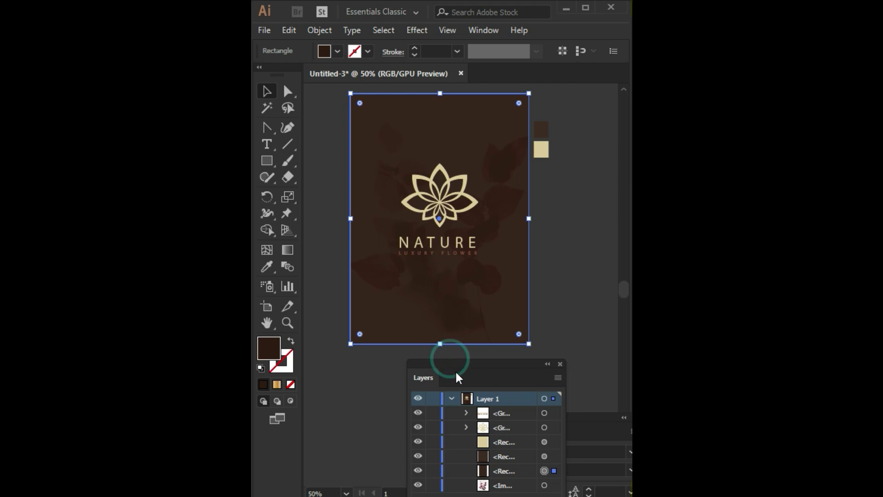
{"action": "mouse_move", "coordinate": [482, 373]}
{"action": "left_mouse_down"}
{"action": "mouse_move", "coordinate": [577, 258]}
{"action": "mouse_move", "coordinate": [527, 249]}
{"action": "left_mouse_up"}
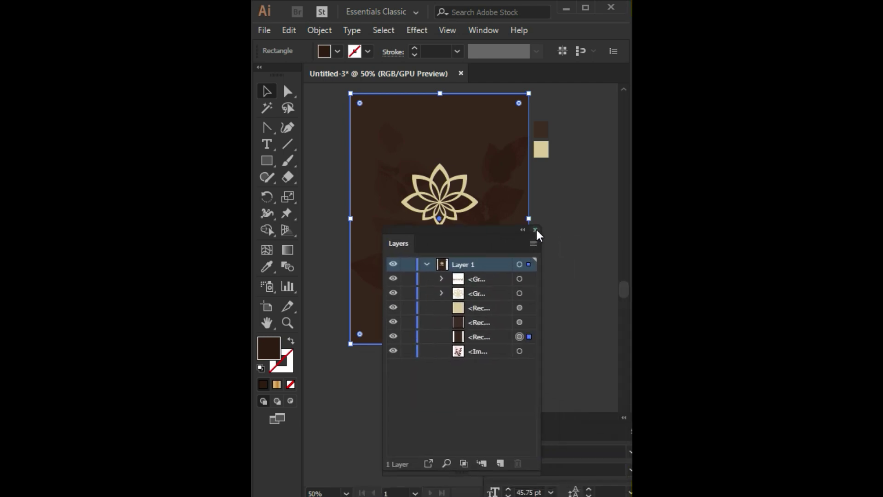
{"action": "left_click", "coordinate": [534, 230]}
{"action": "left_click", "coordinate": [565, 256]}
{"action": "left_click", "coordinate": [394, 288]}
Step: In the Color Picker, shift the background rectangle's fill to a slightly different dark brown
{"action": "left_click", "coordinate": [274, 341]}
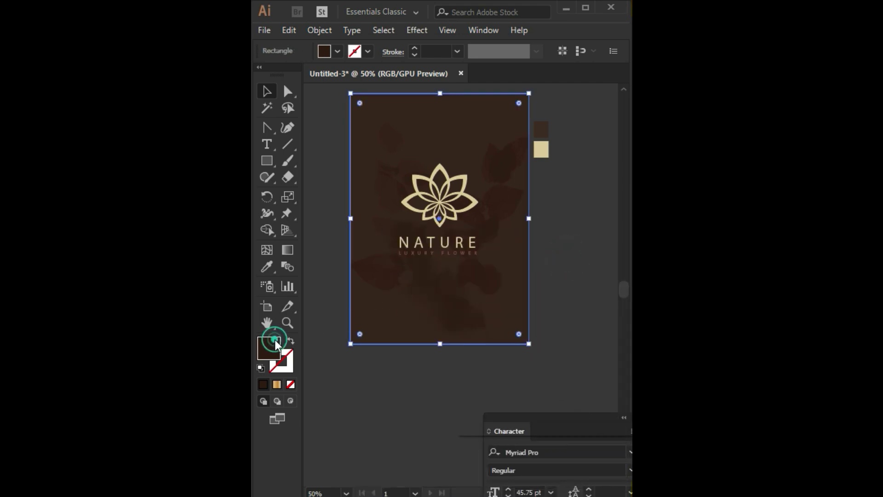
{"action": "left_click_drag", "start_coordinate": [533, 175], "coordinate": [524, 210]}
{"action": "left_click_drag", "start_coordinate": [565, 392], "coordinate": [586, 397]}
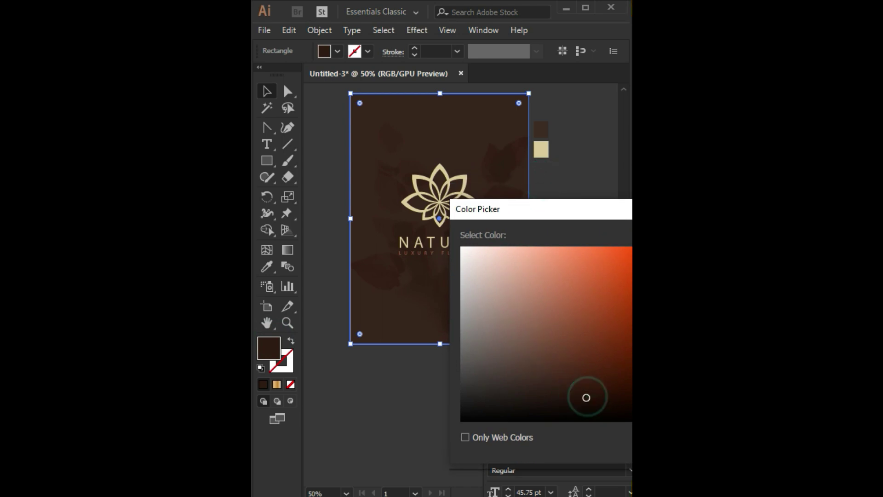